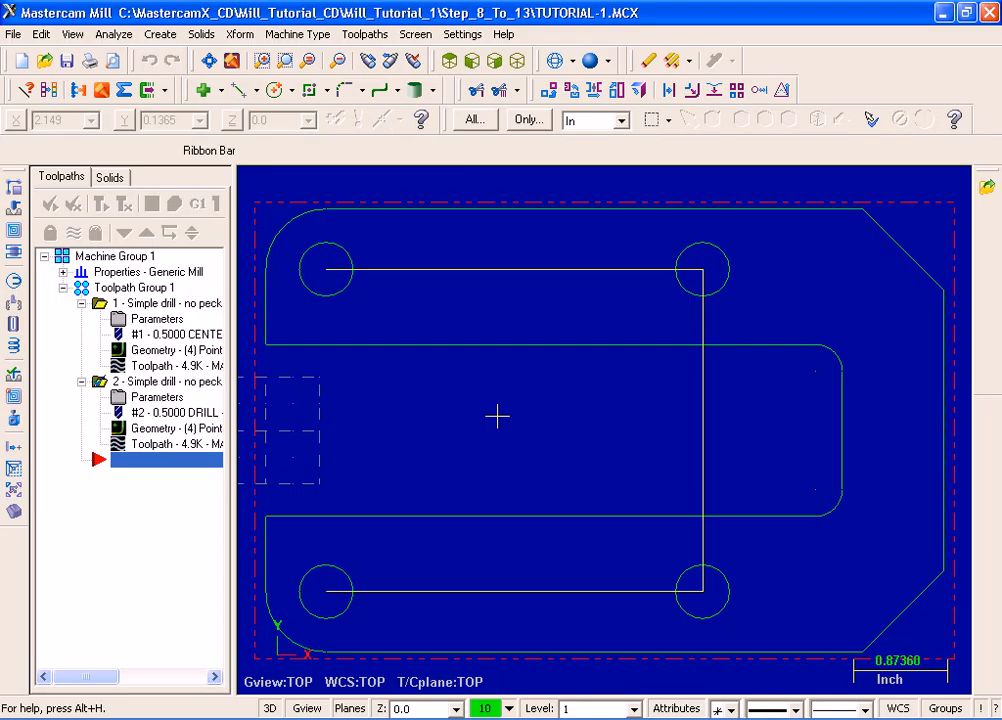
Start a contour toolpath and chain the part's outer profile from its upper-left vertical edge, keeping the chain direction upward
left_click(386, 40)
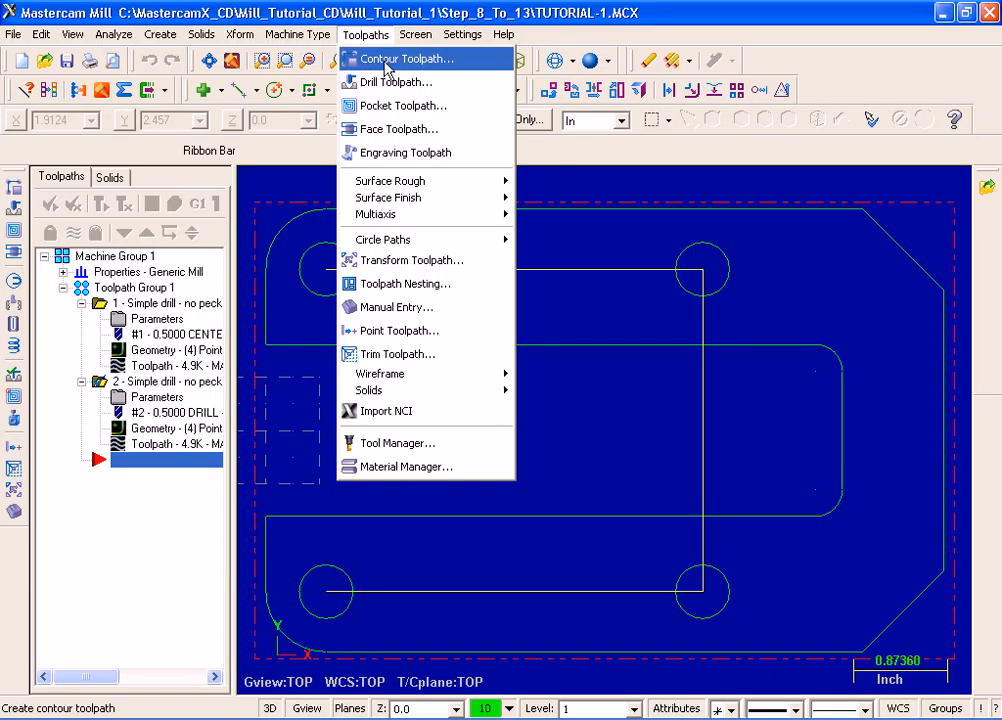
left_click(386, 60)
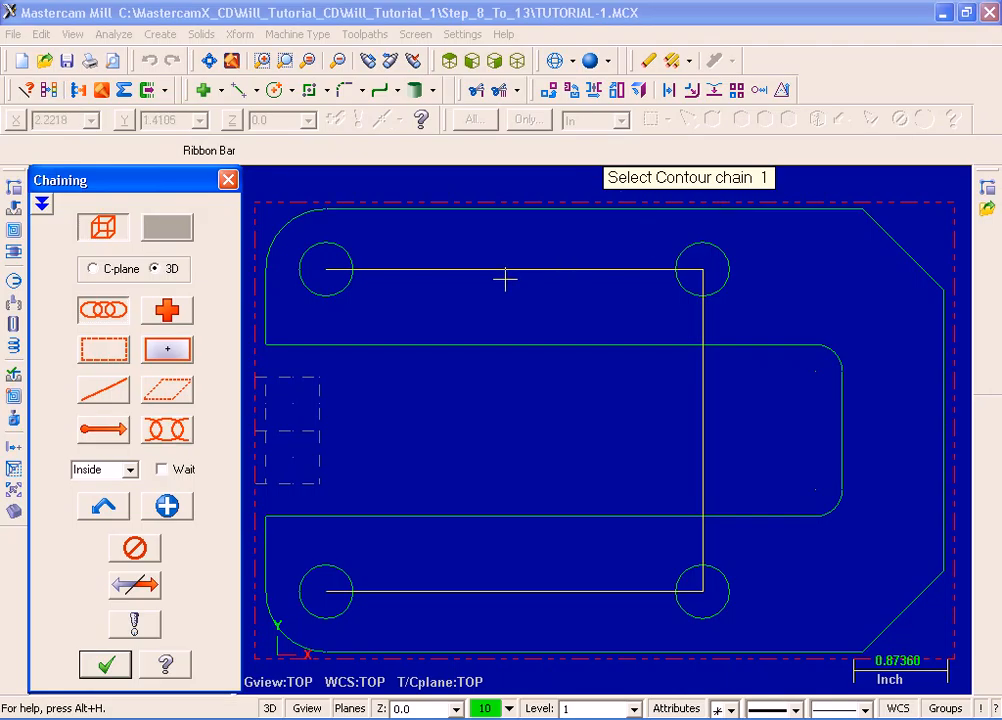
left_click(271, 315)
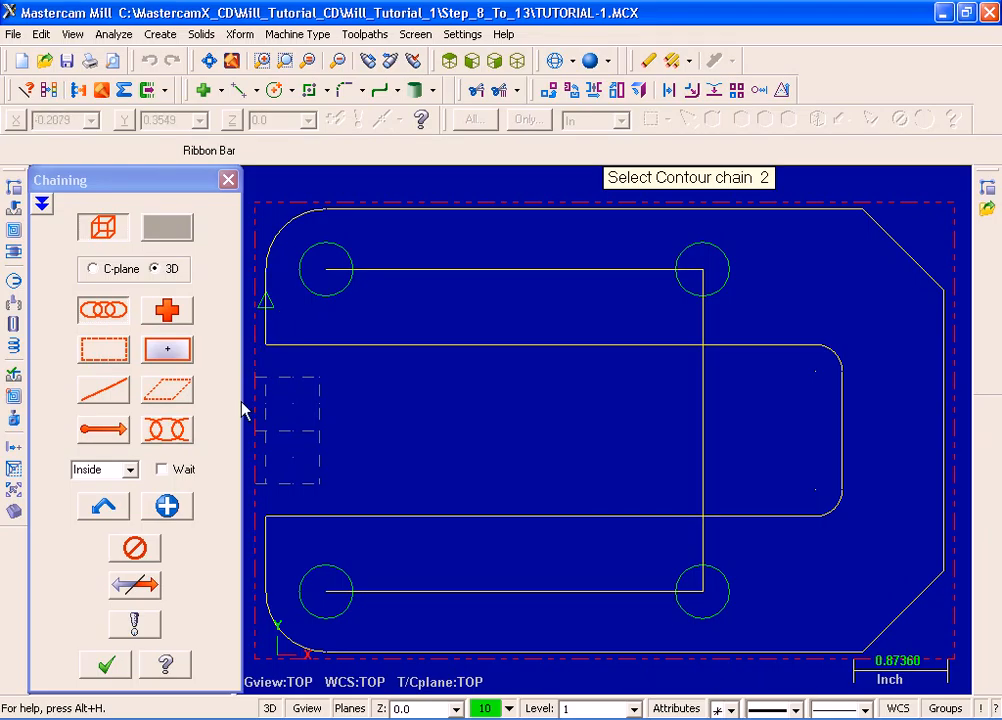
left_click(153, 593)
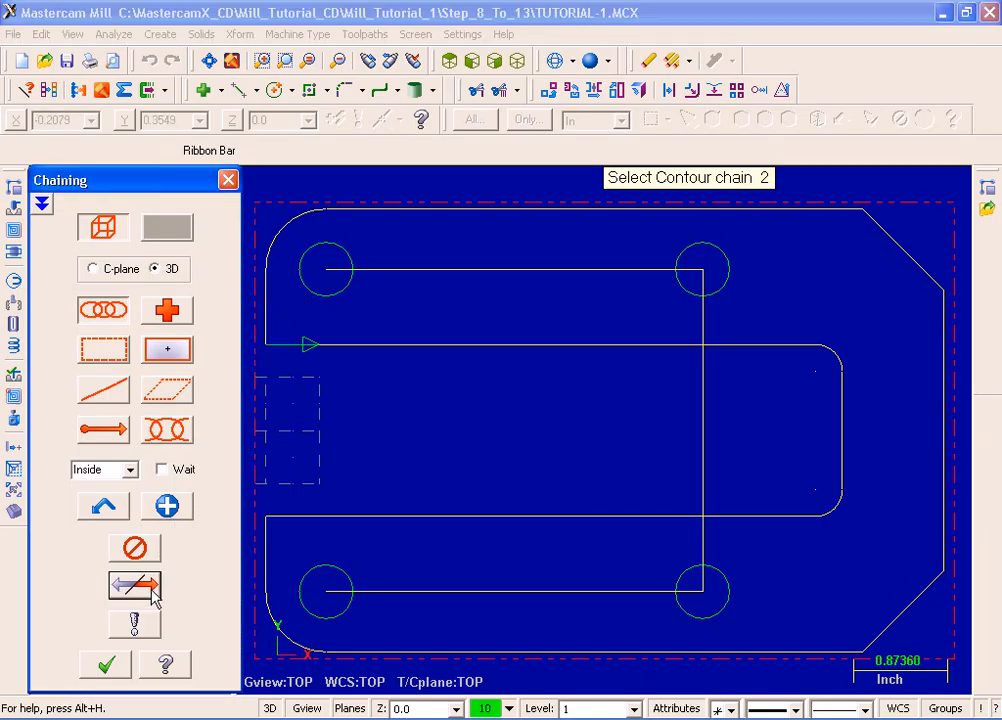
left_click(153, 593)
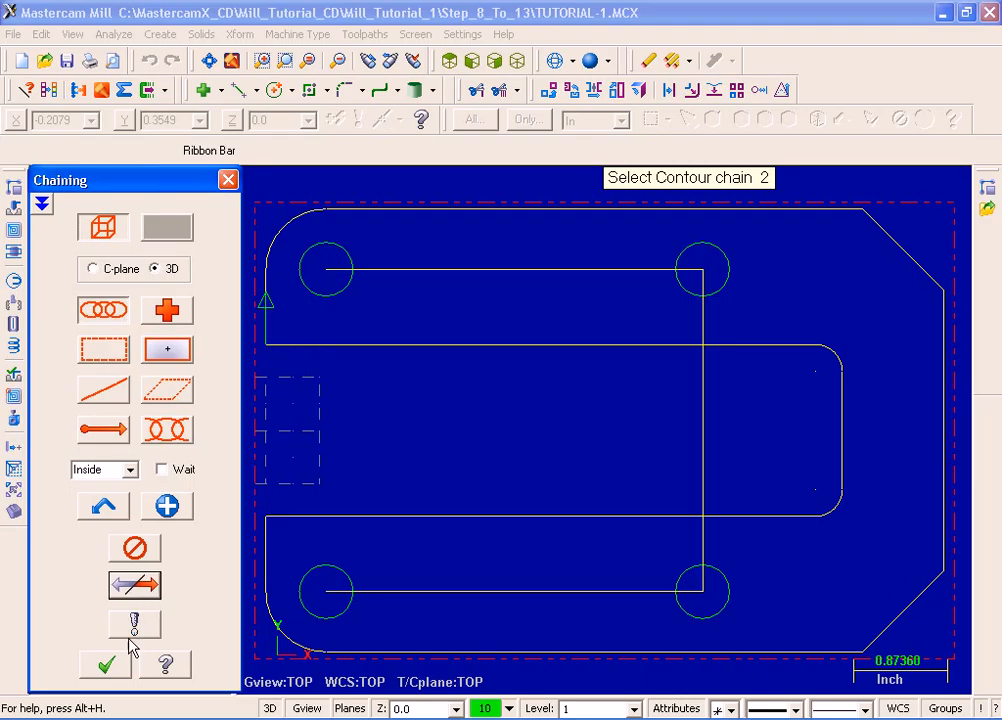
left_click(110, 666)
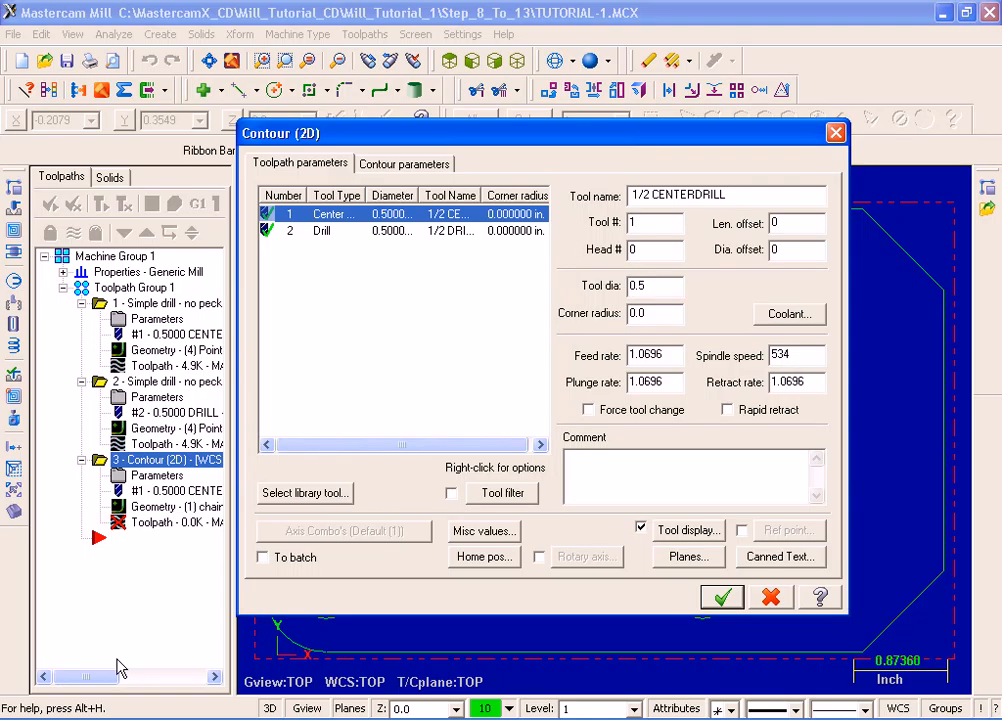
Filter the MILL_INCH.TOOLS library to flat endmills with diameter equal to 0.25 and select the 1/4 FLAT ENDMILL for the contour
left_click(340, 500)
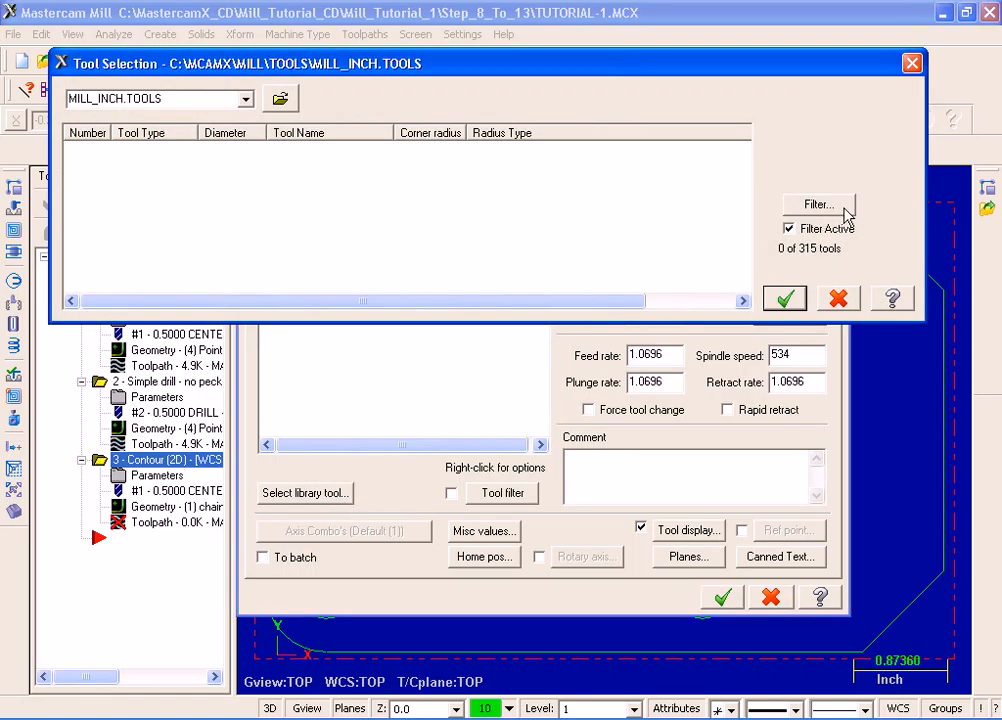
left_click(843, 207)
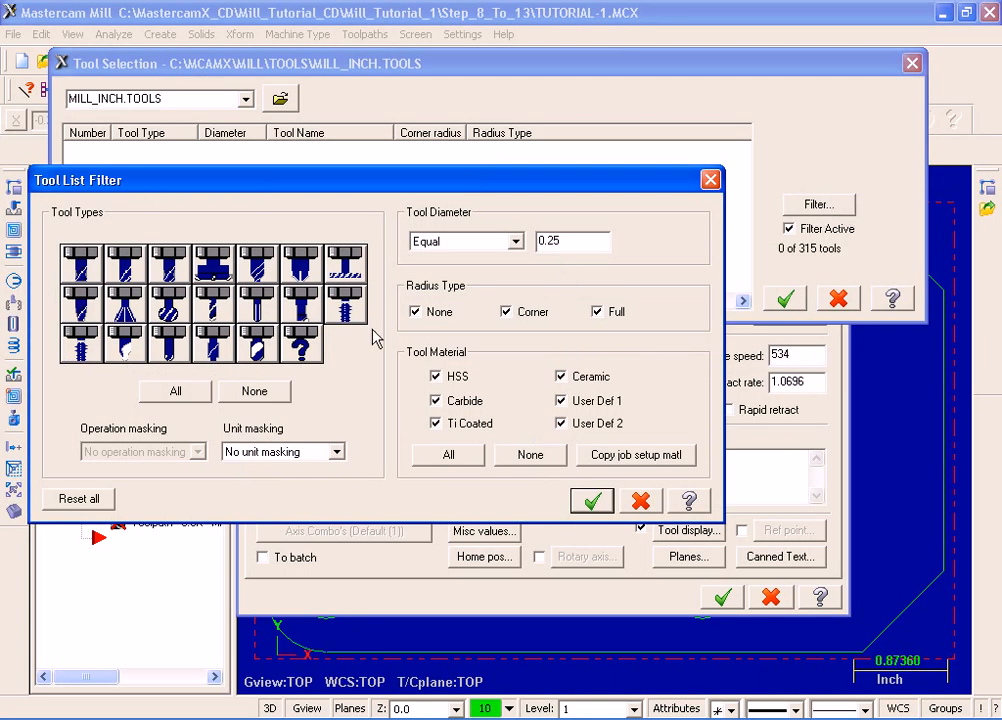
left_click(284, 391)
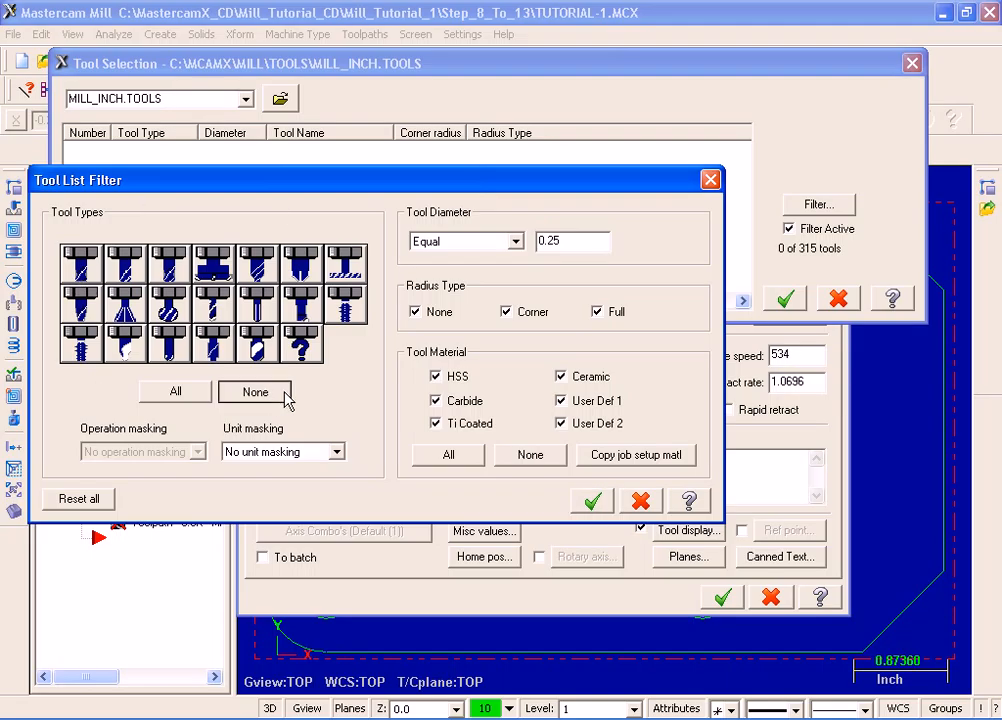
left_click(90, 275)
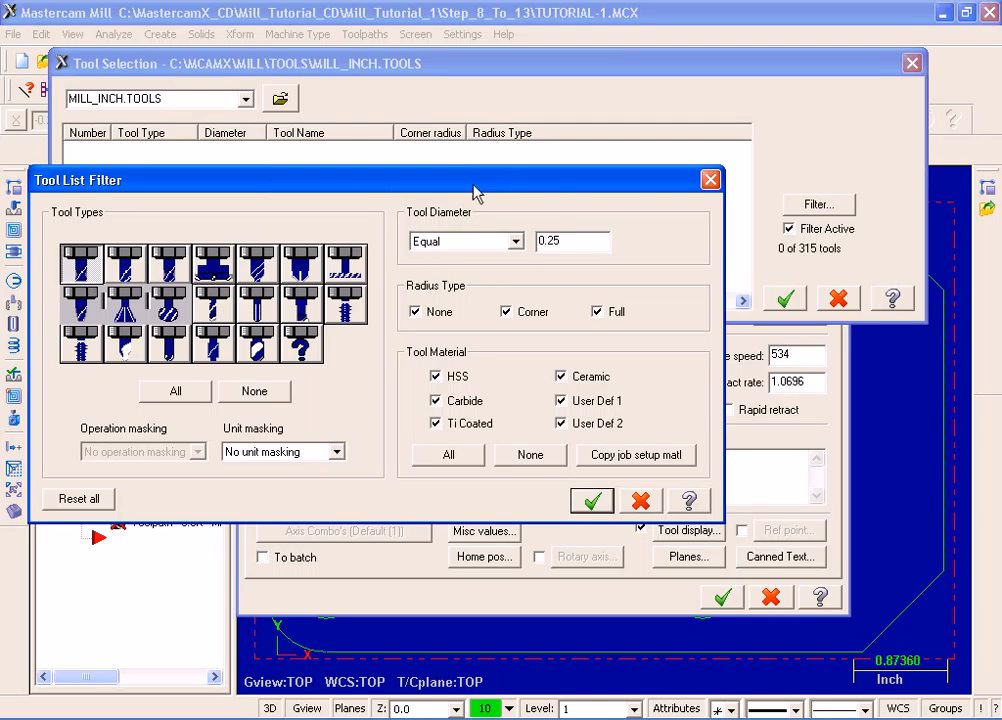
left_click(517, 242)
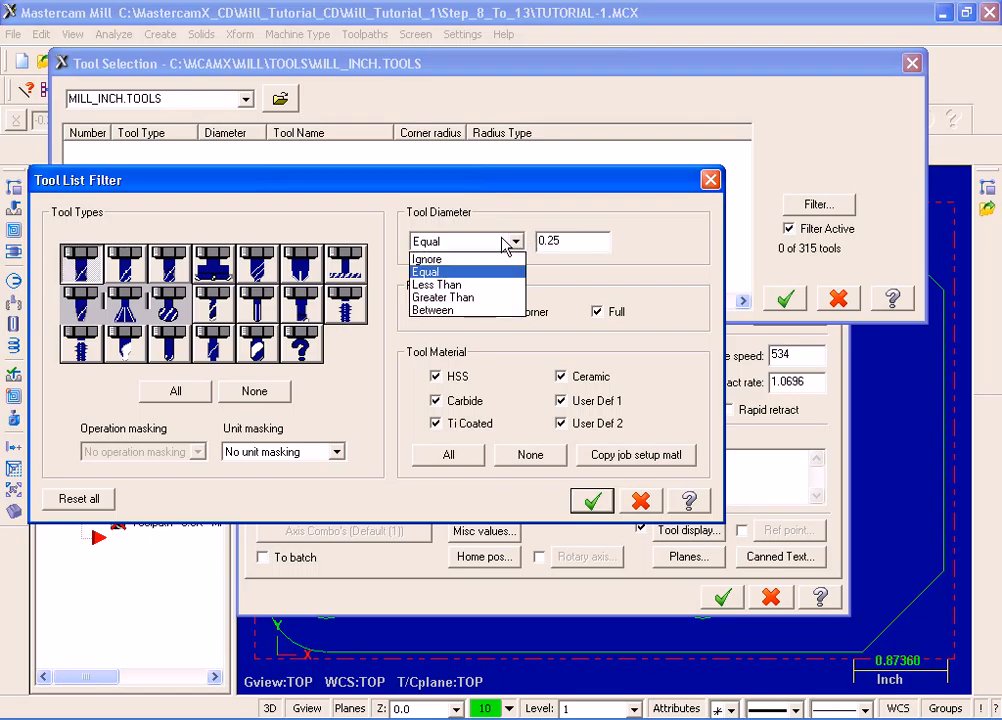
left_click(506, 246)
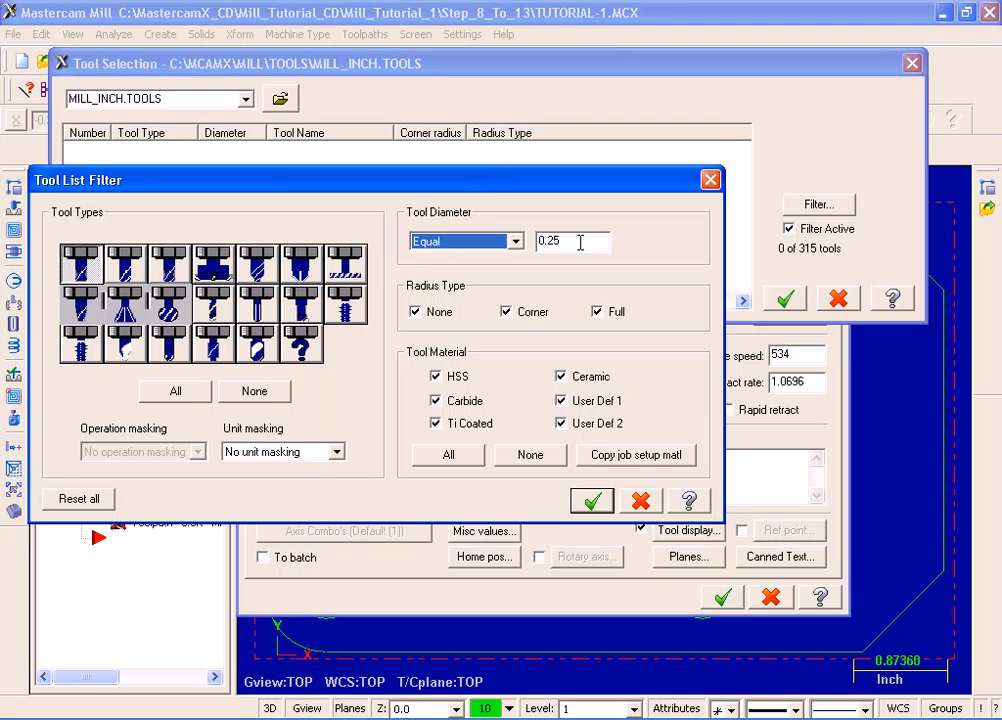
left_click(592, 501)
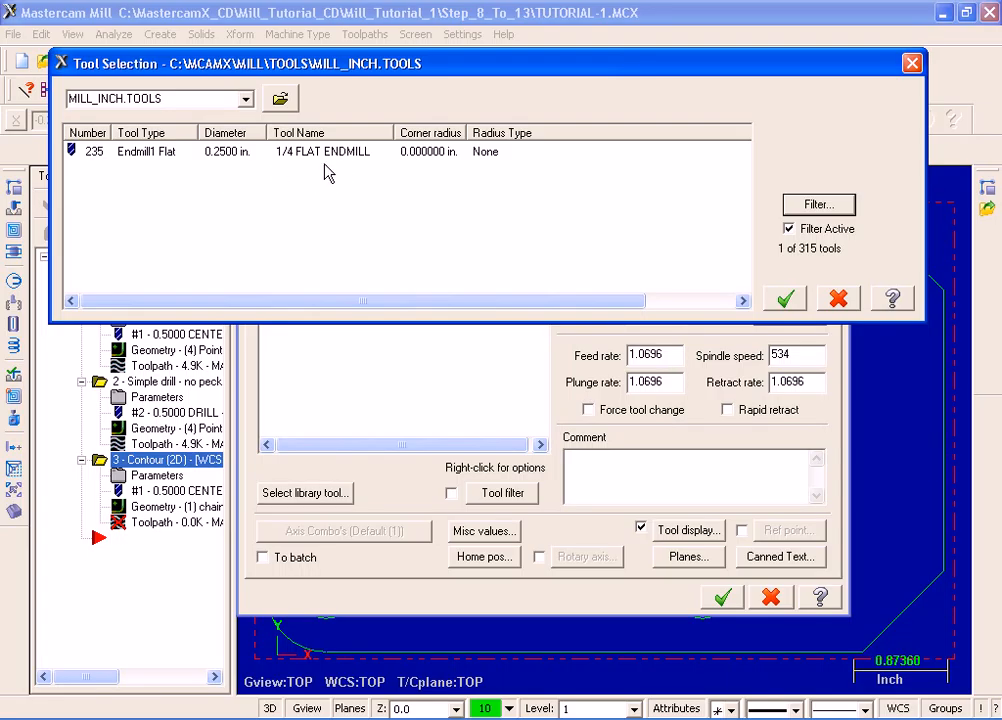
left_click(165, 158)
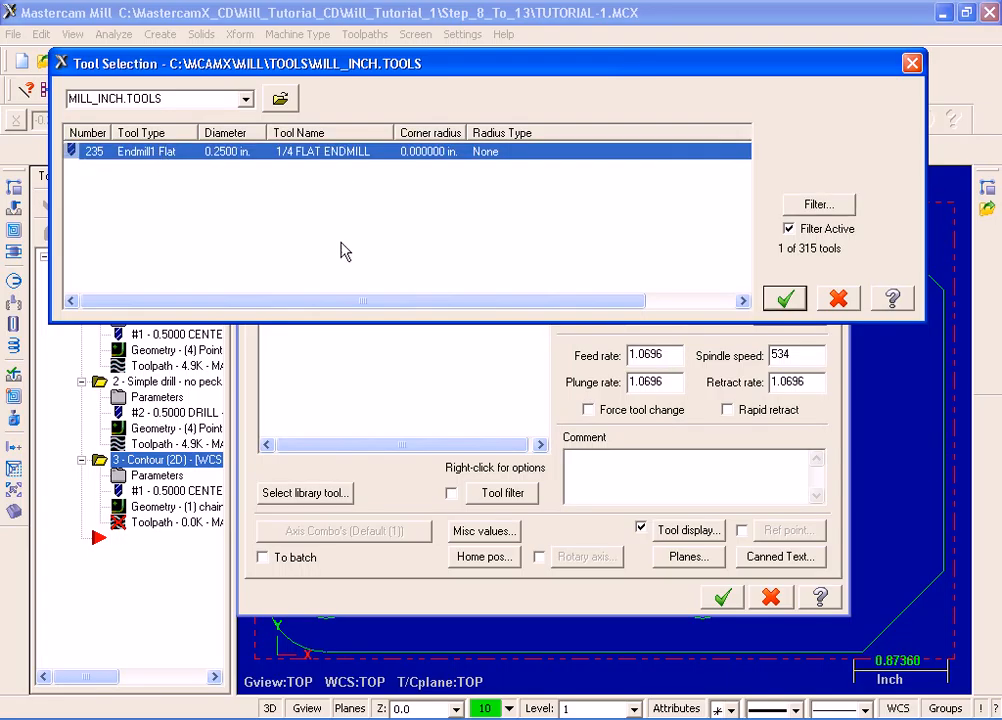
left_click(786, 299)
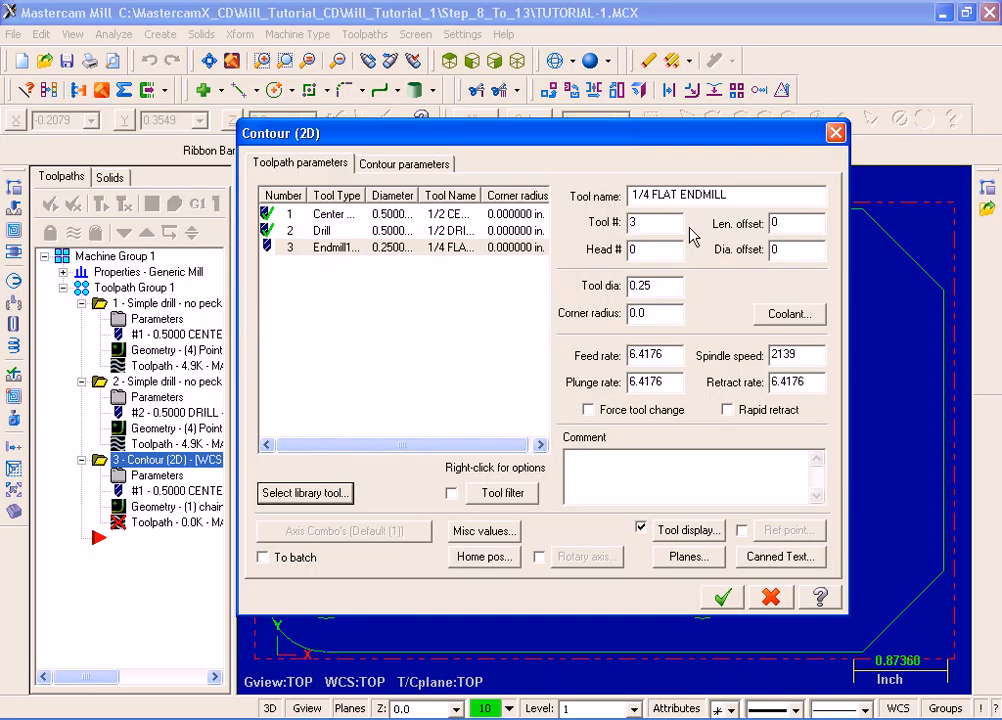
Set the endmill's length offset to 3 and enter the operation comment "Contour the profile"
left_click_drag(787, 226, 757, 226)
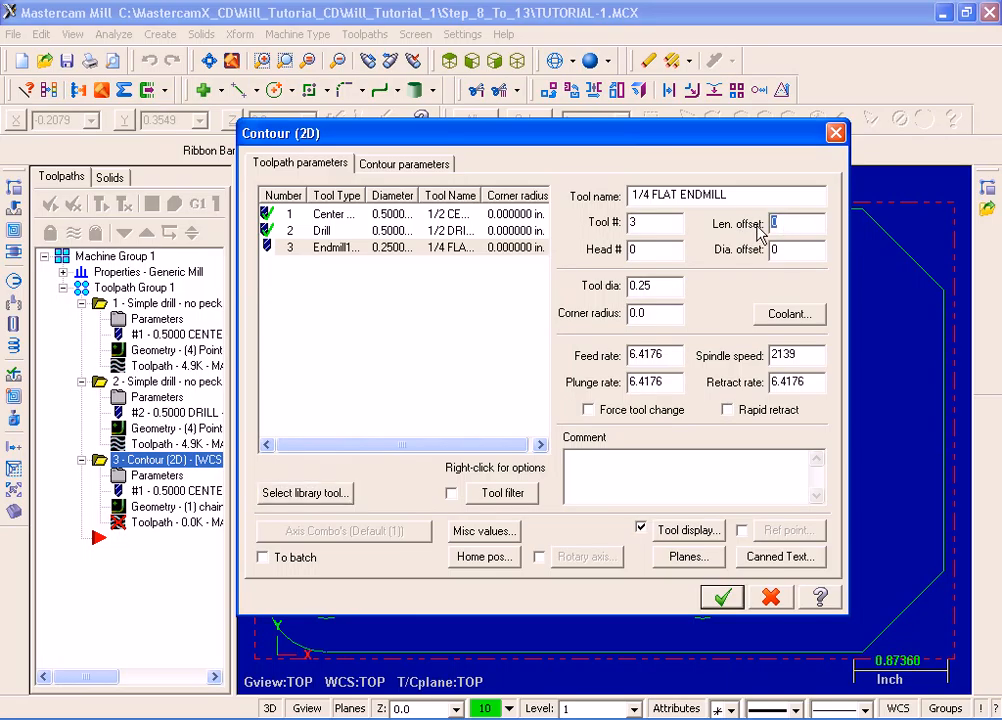
type("3")
left_click(603, 453)
type("Contour the pr")
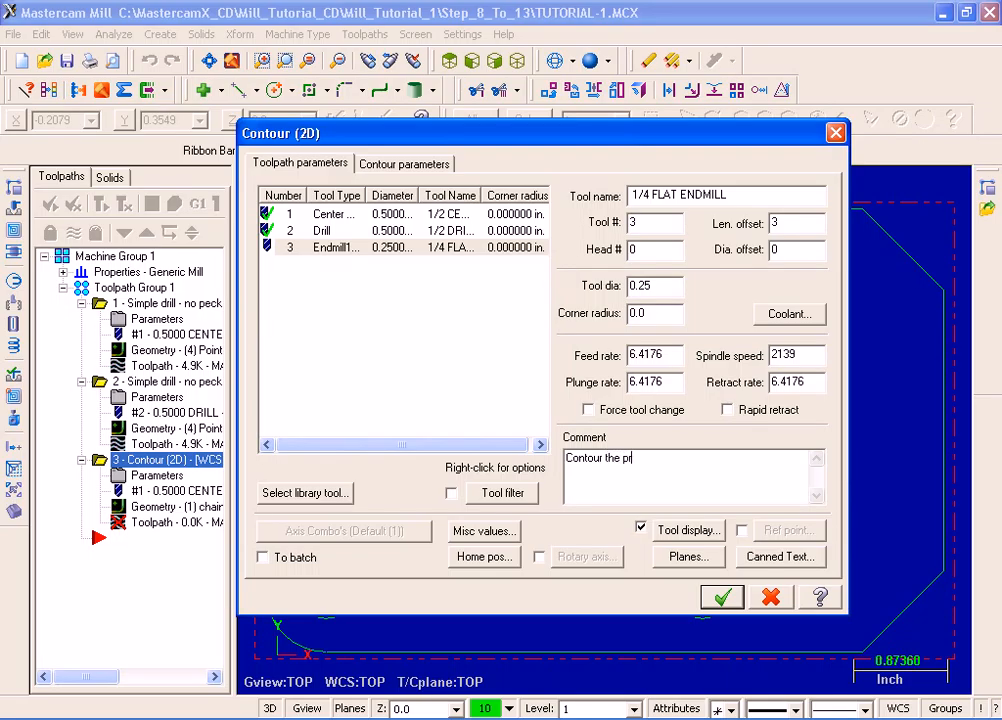
type("ofile")
Enable the 2.0 clearance height for the contour and set its absolute depth to -0.5
left_click(437, 163)
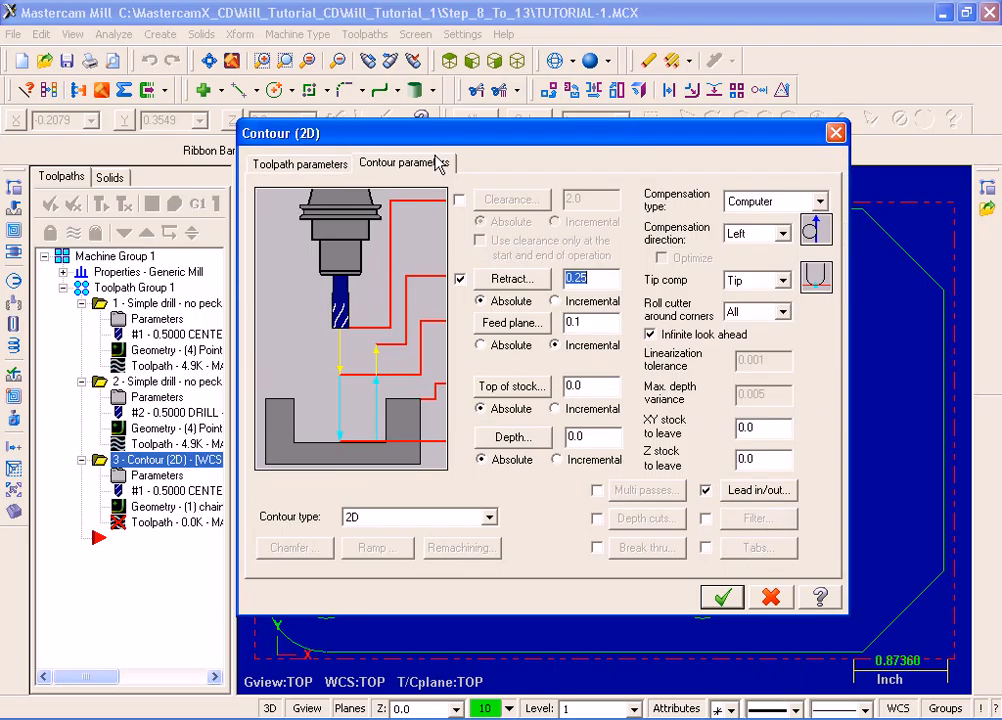
left_click(459, 201)
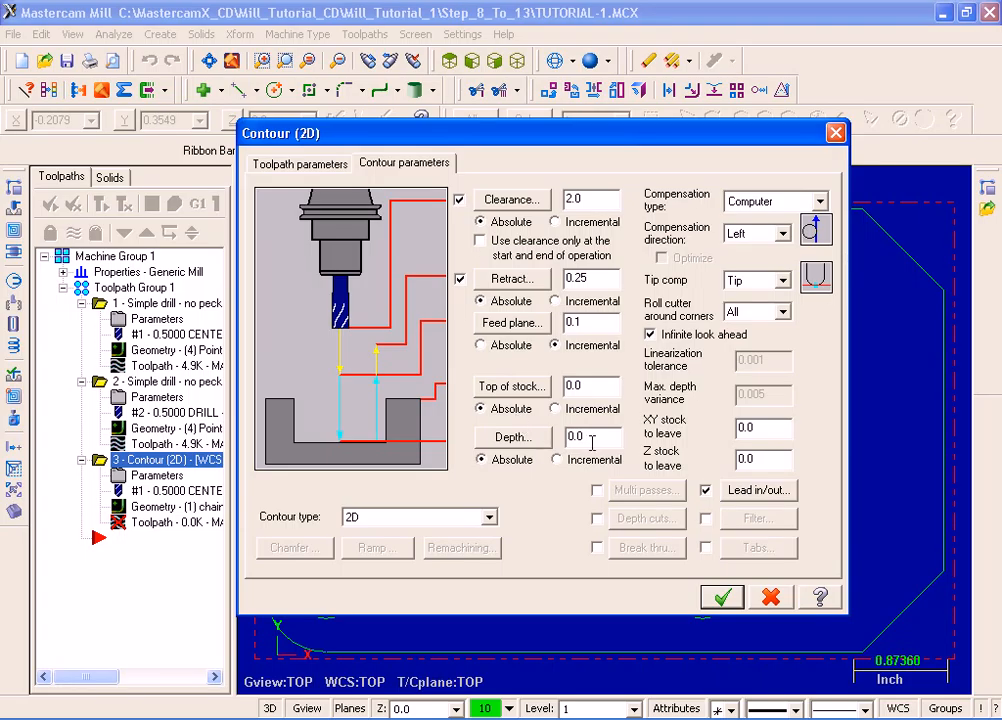
left_click_drag(591, 440, 547, 430)
type("-.5")
key("Return")
Review and accept the default lead in/out settings, then generate the contour toolpath
left_click(777, 491)
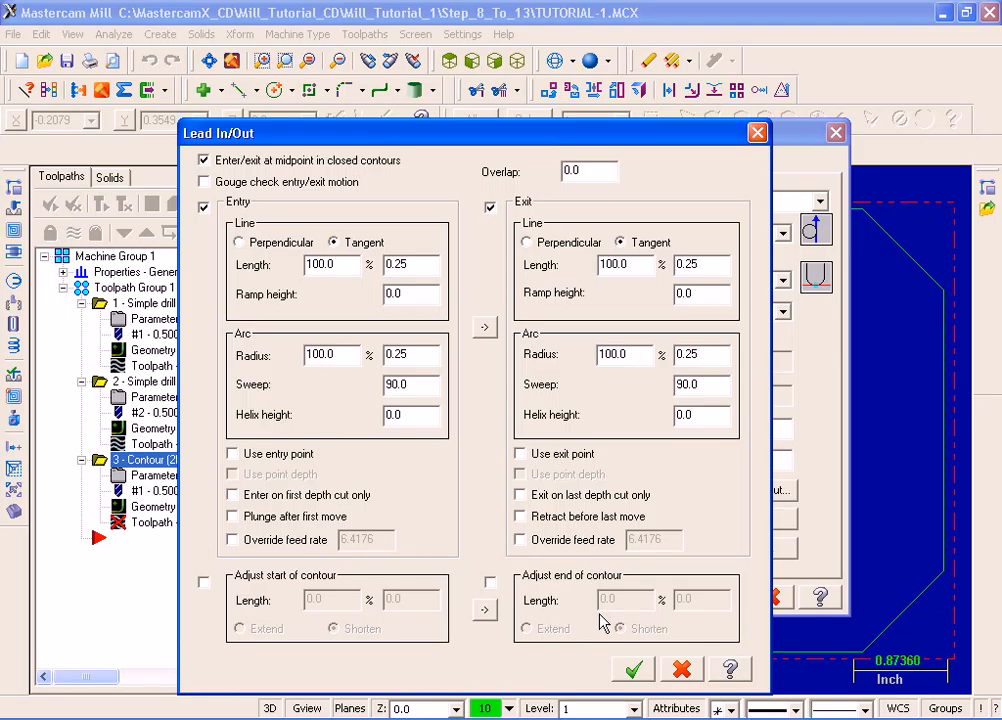
left_click(637, 670)
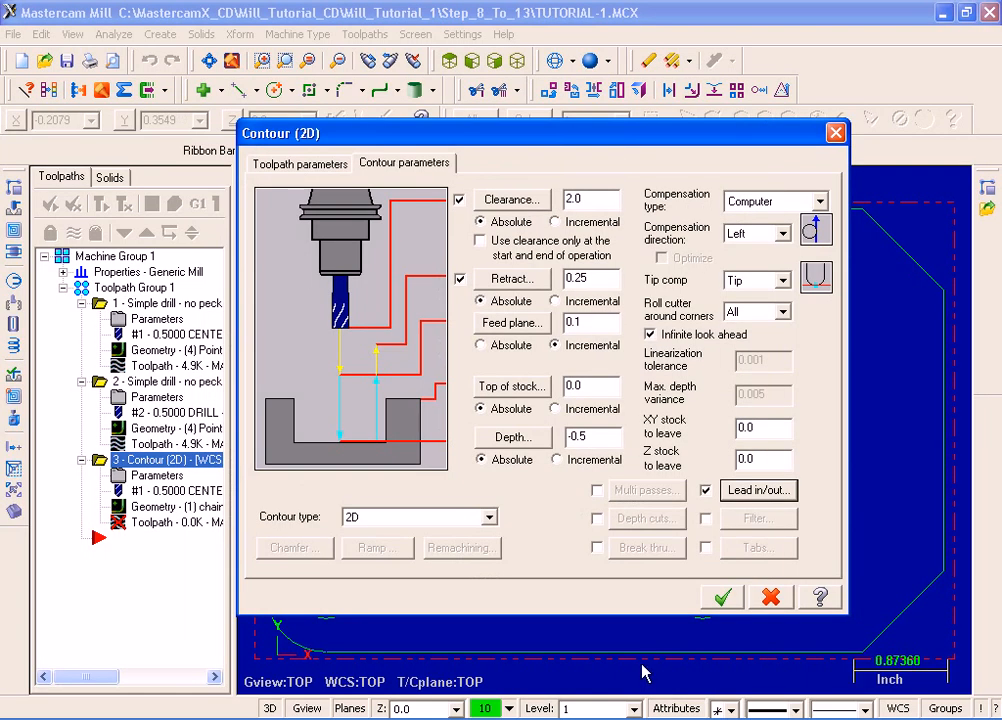
left_click(723, 598)
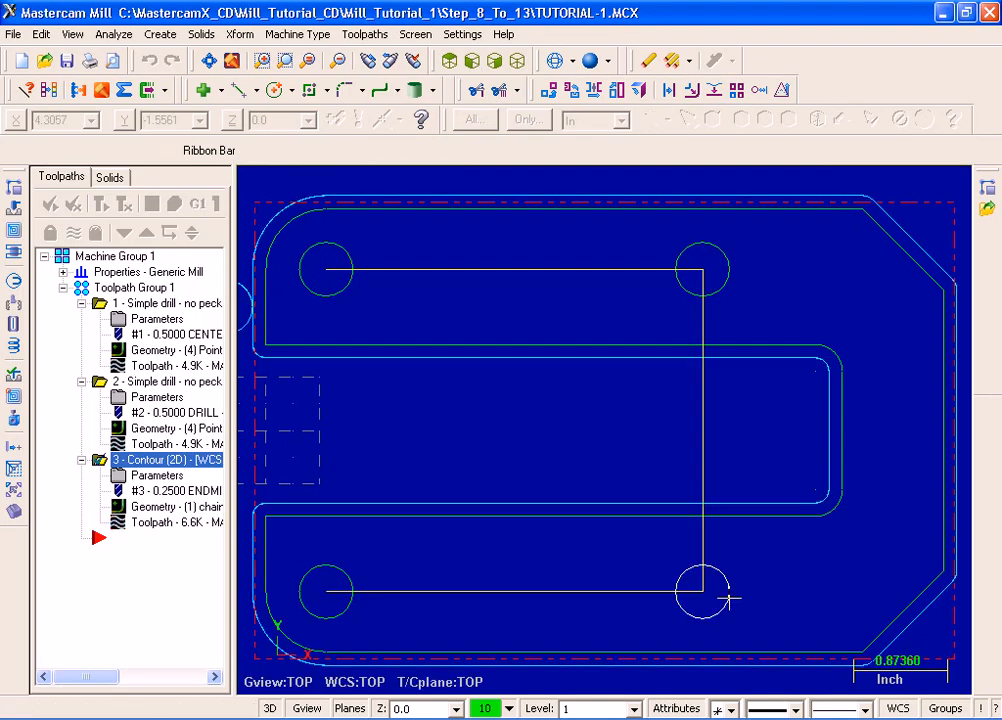
Backplot all operations in Toolpath Group 1 from the isometric view to check the tool motion
left_click(132, 287)
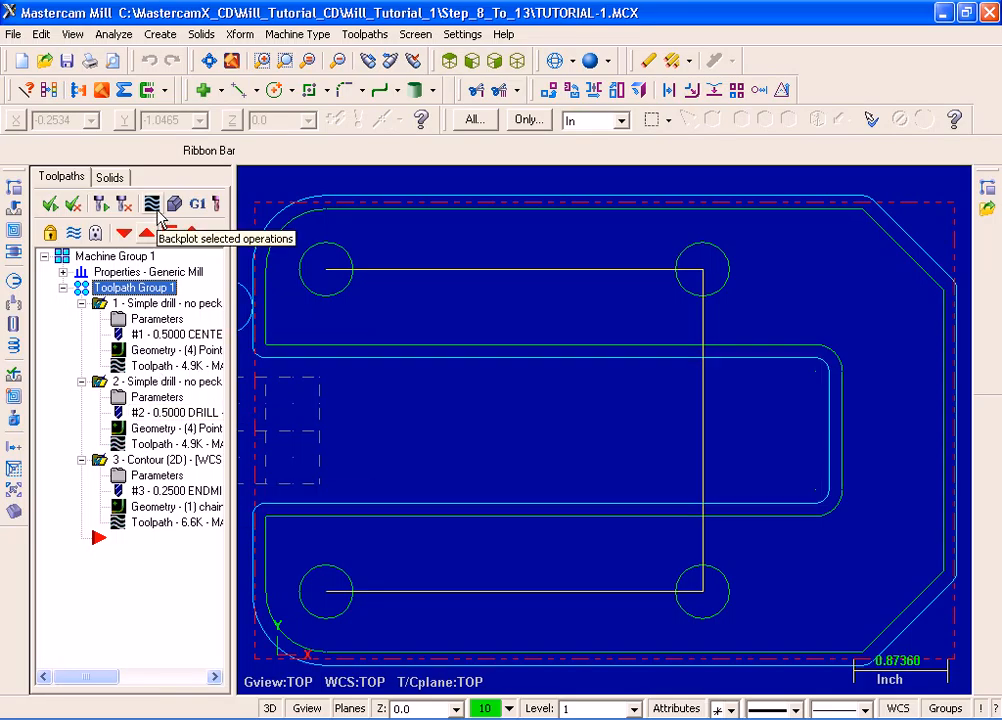
left_click(155, 207)
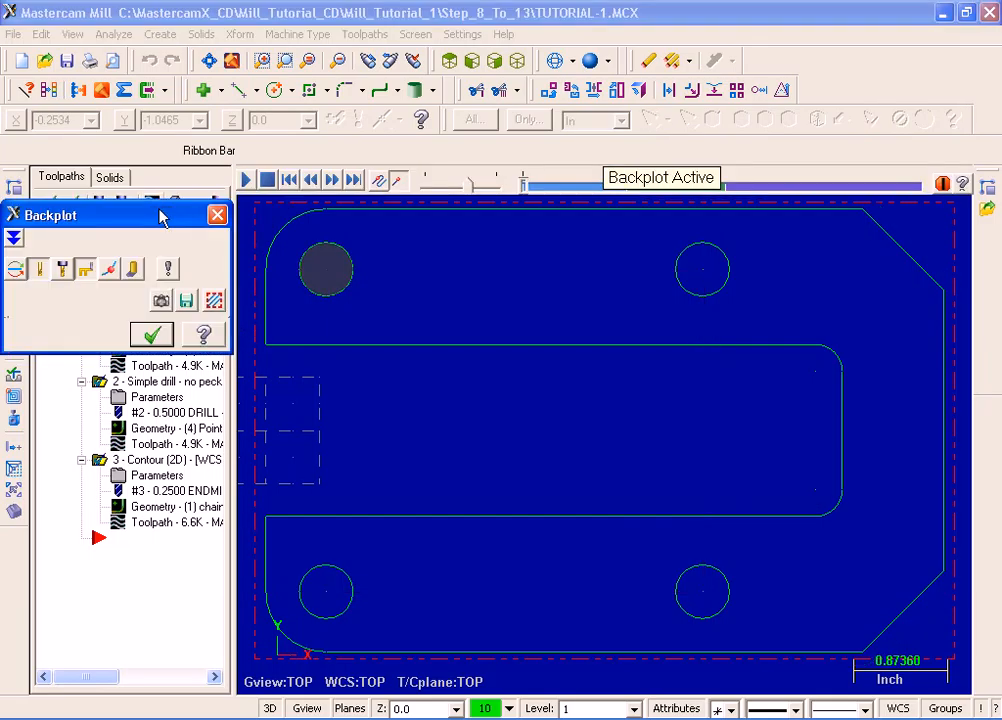
left_click(84, 270)
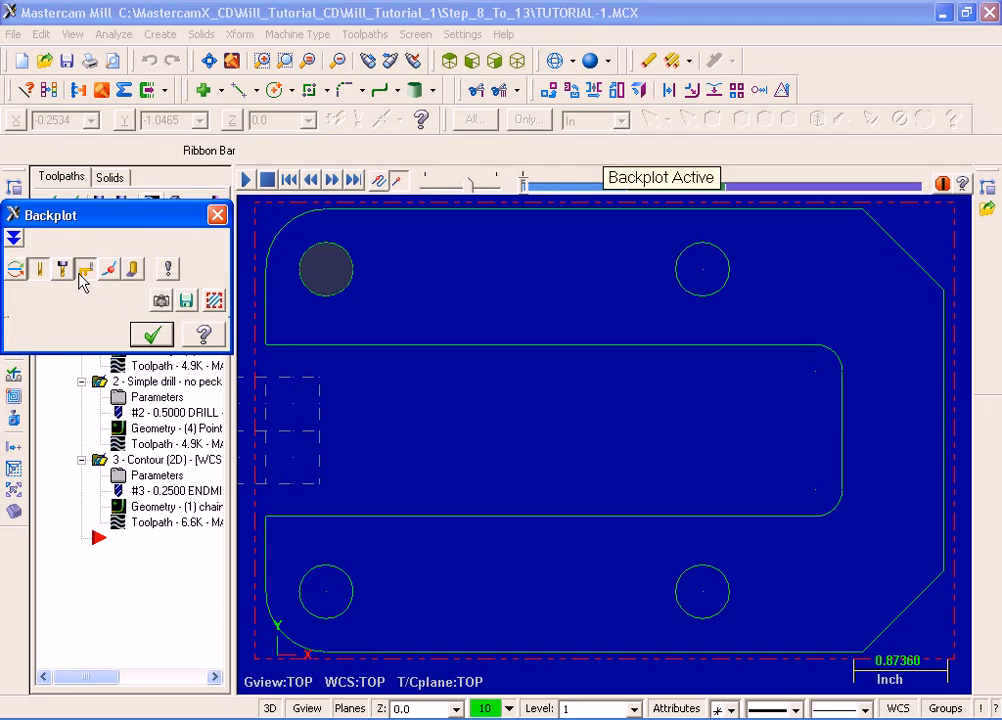
left_click(518, 62)
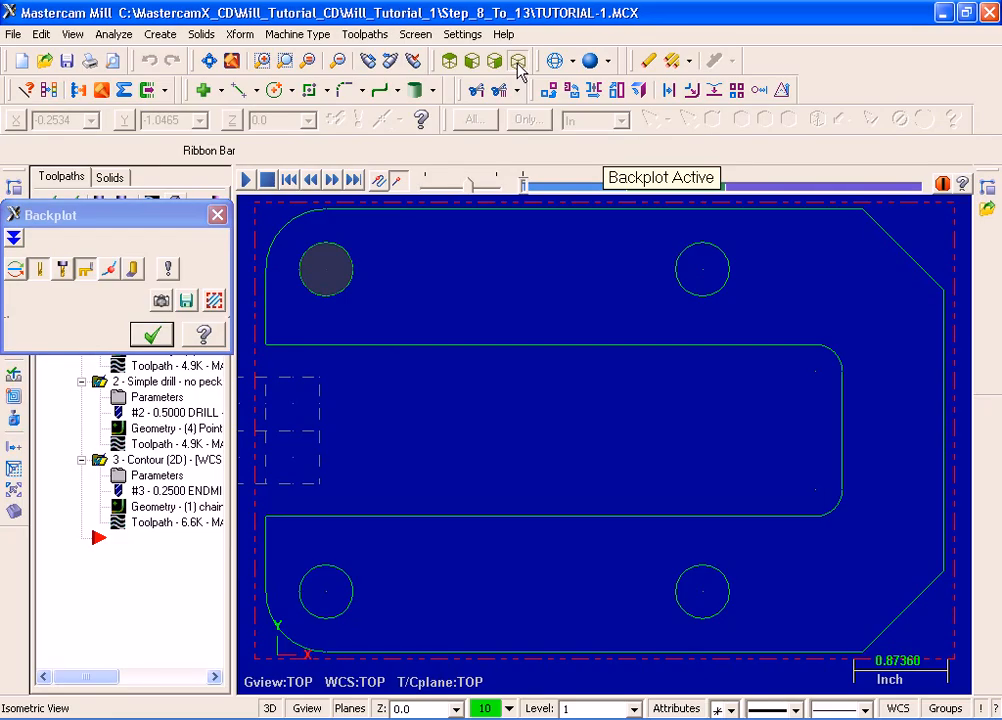
left_click(210, 62)
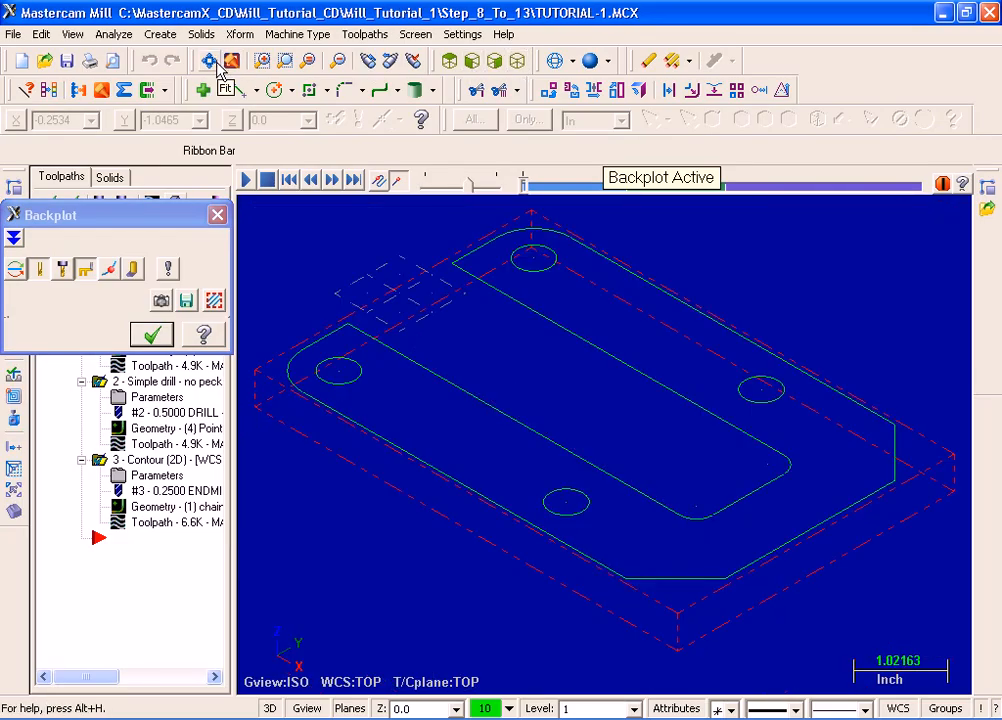
left_click(249, 183)
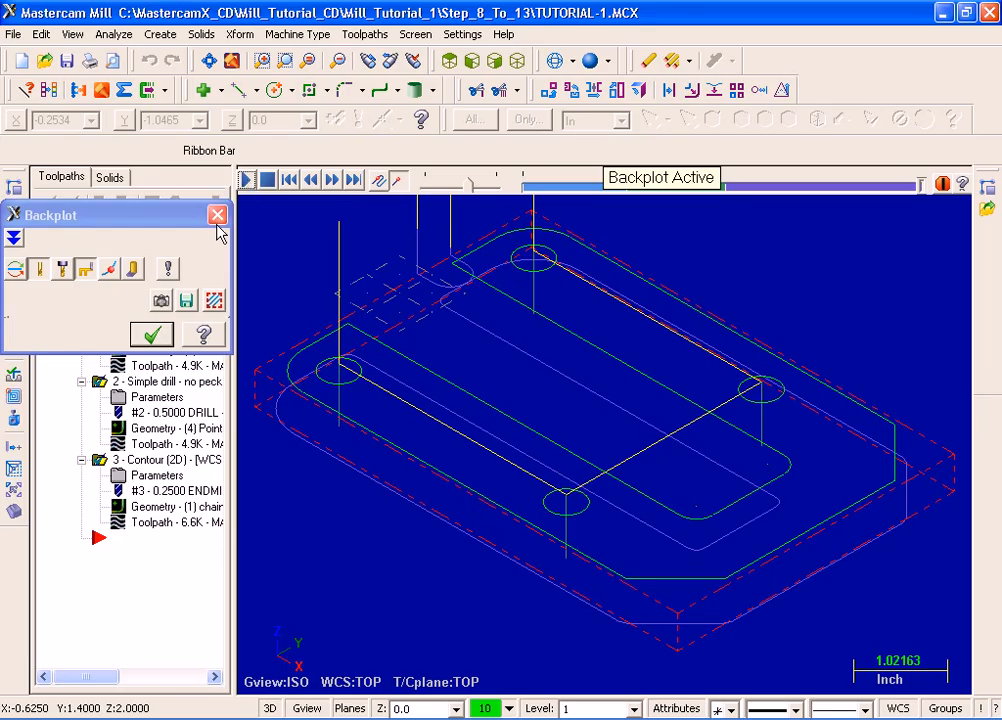
left_click(152, 338)
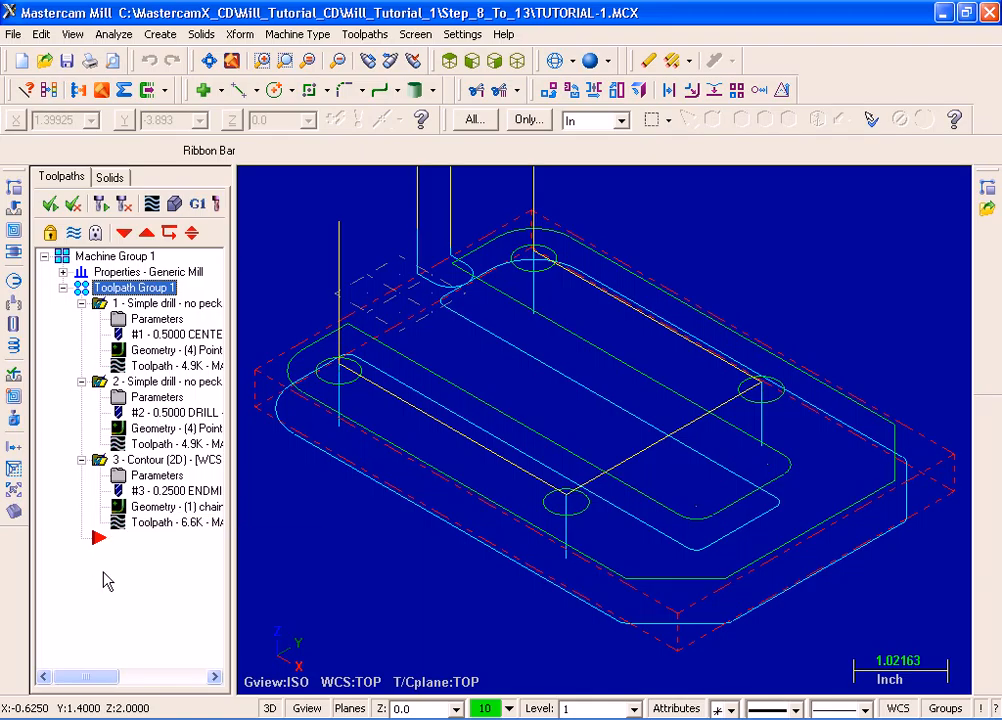
Reopen the contour operation's parameters and enable multi passes and depth cuts
double_click(140, 478)
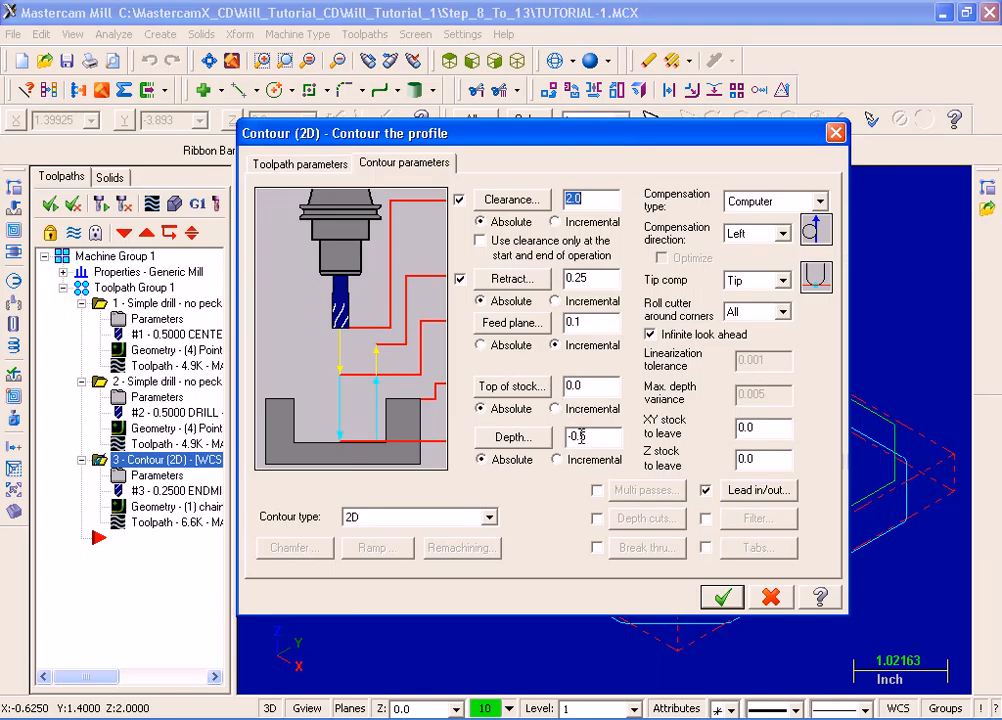
left_click(597, 491)
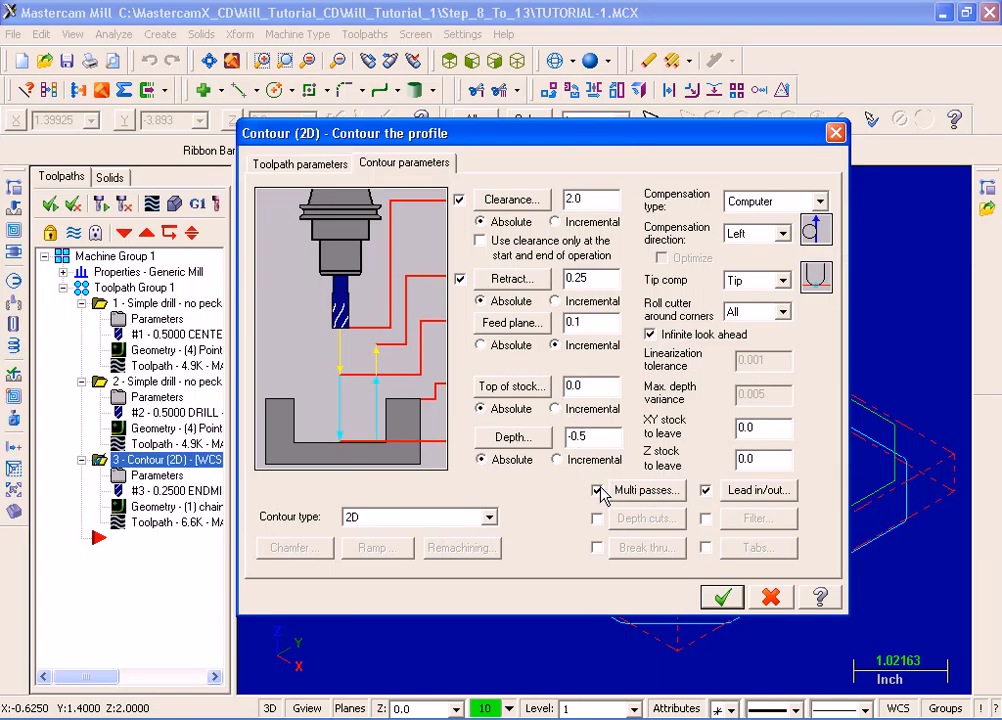
left_click(597, 519)
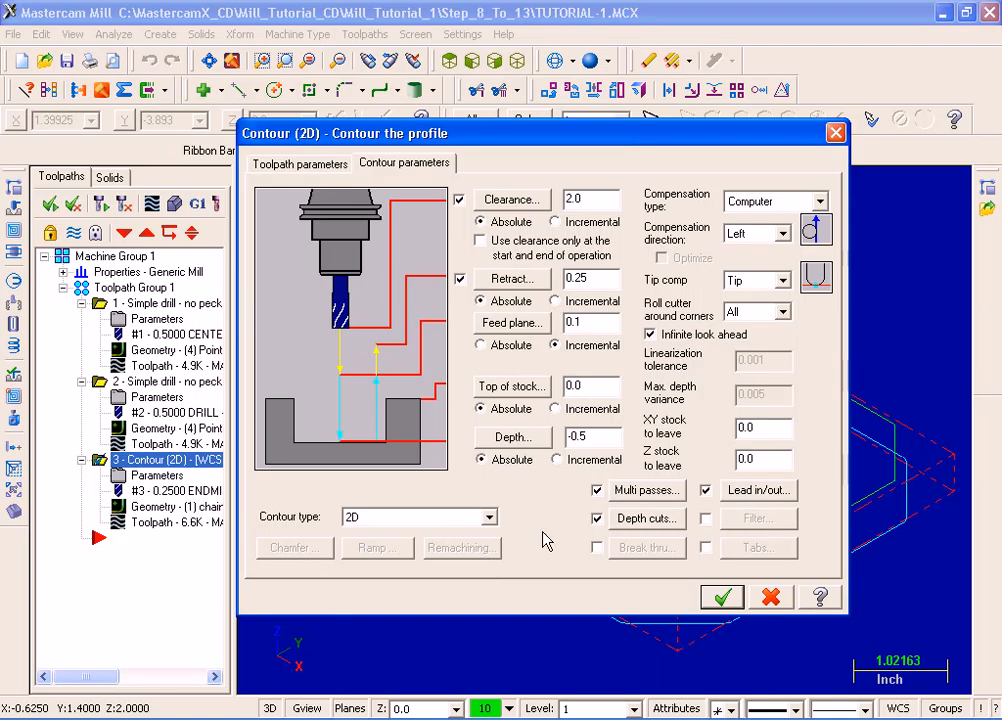
Configure multi passes with 2 roughing passes and 0.02 finishing spacing, machining finish passes at final depth and keeping the tool down
left_click(670, 491)
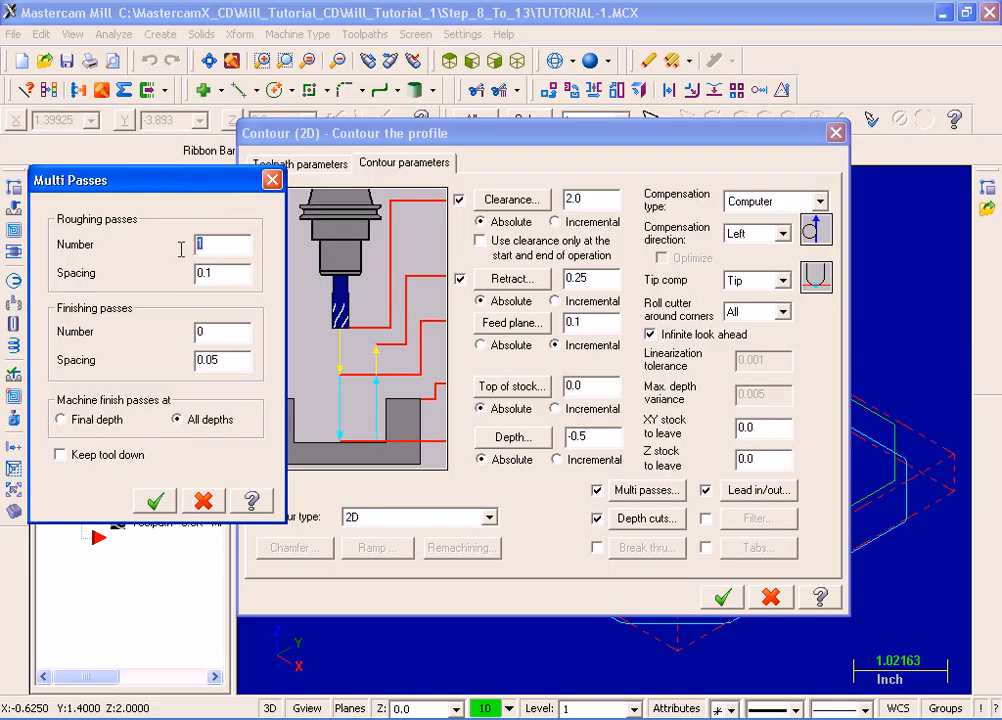
type("2")
left_click(221, 362)
key("BackSpace")
type("2")
left_click(62, 421)
left_click(60, 456)
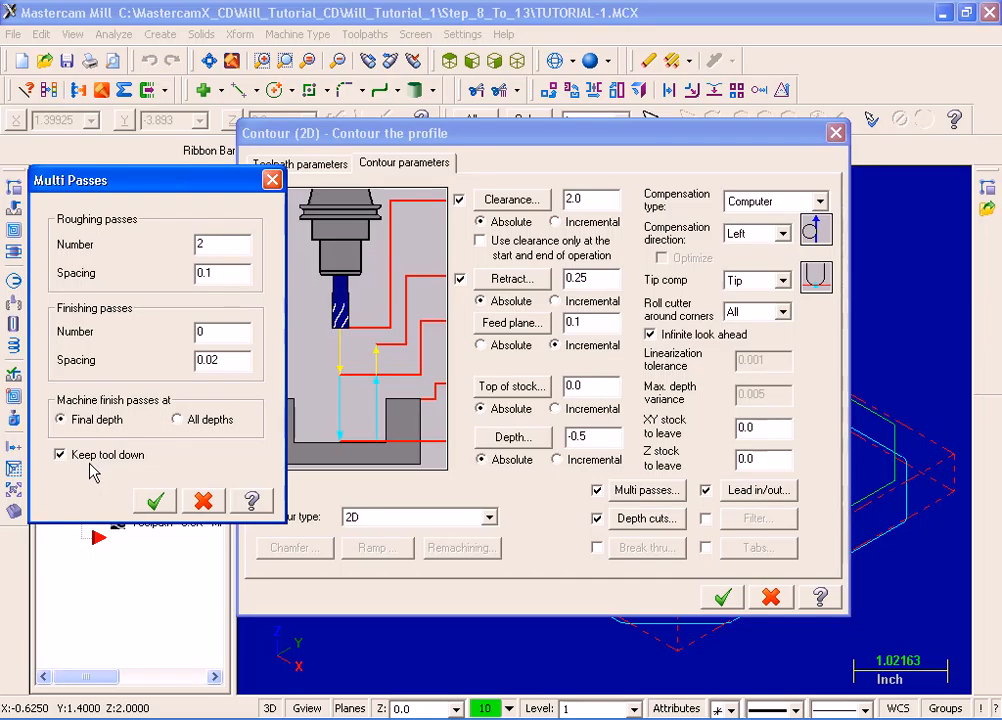
left_click(157, 502)
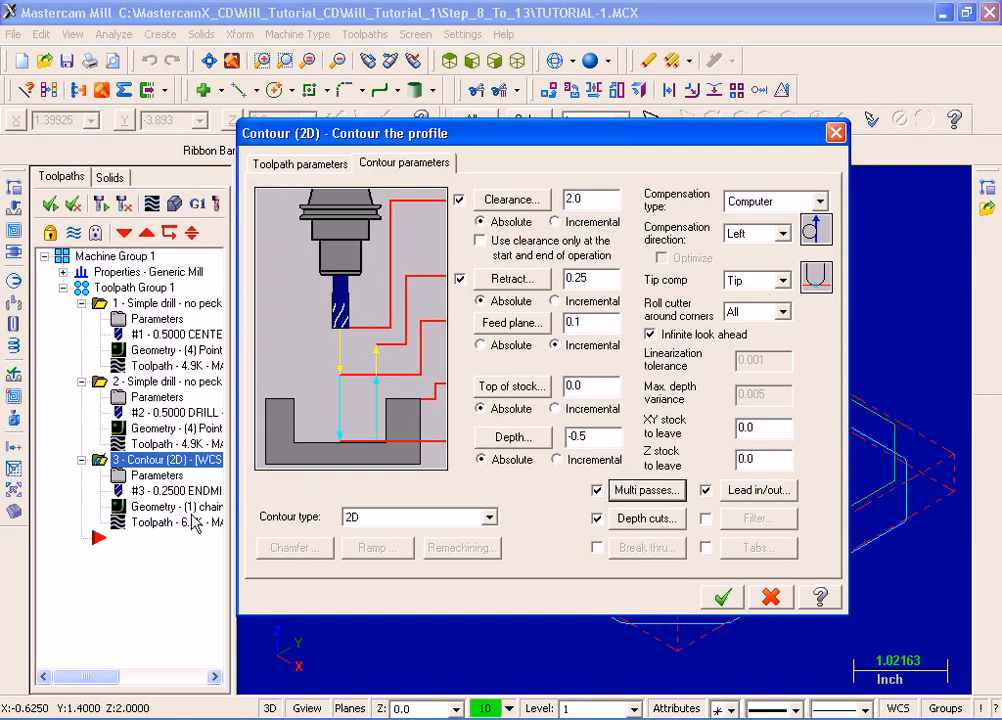
Set the depth cuts' max rough step to 0.25 and regenerate the contour toolpath
left_click(675, 522)
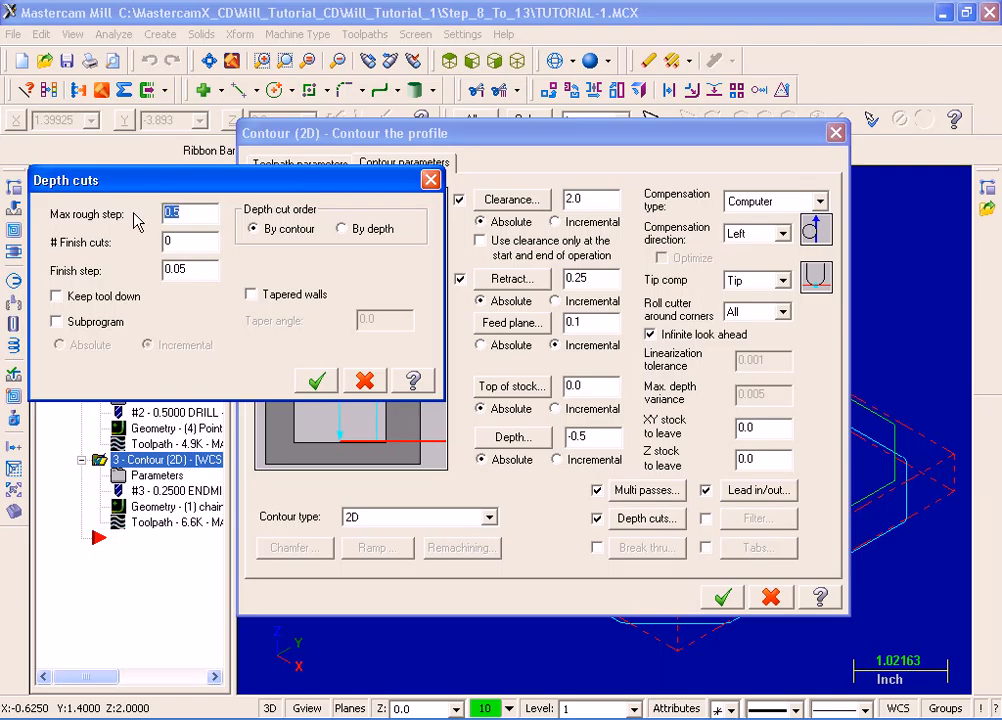
type("0.25")
left_click(318, 381)
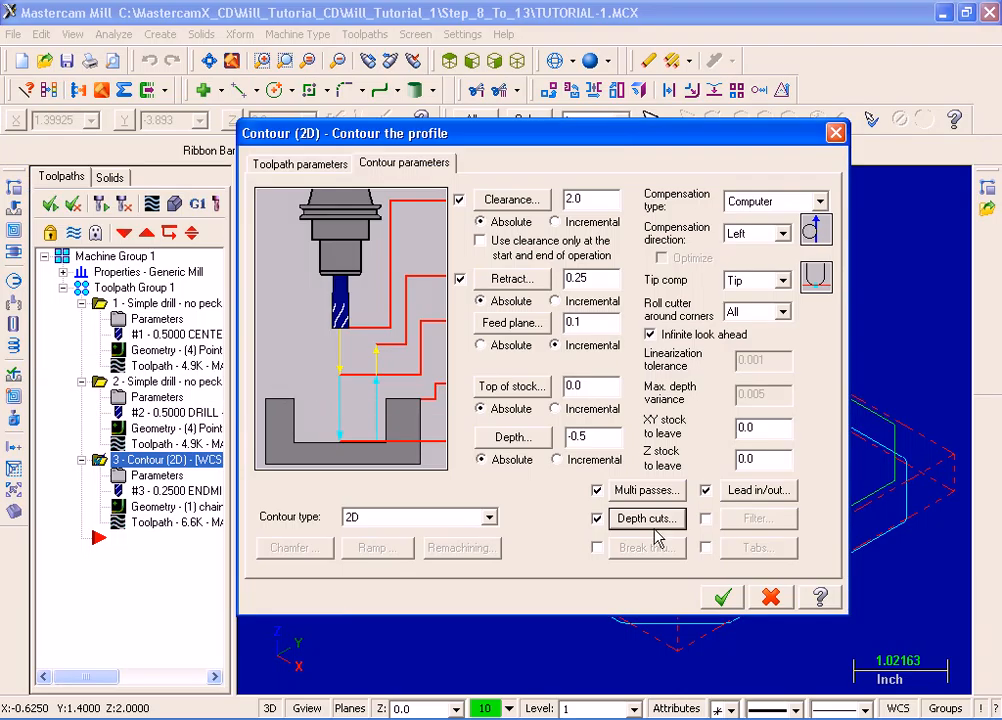
left_click(721, 598)
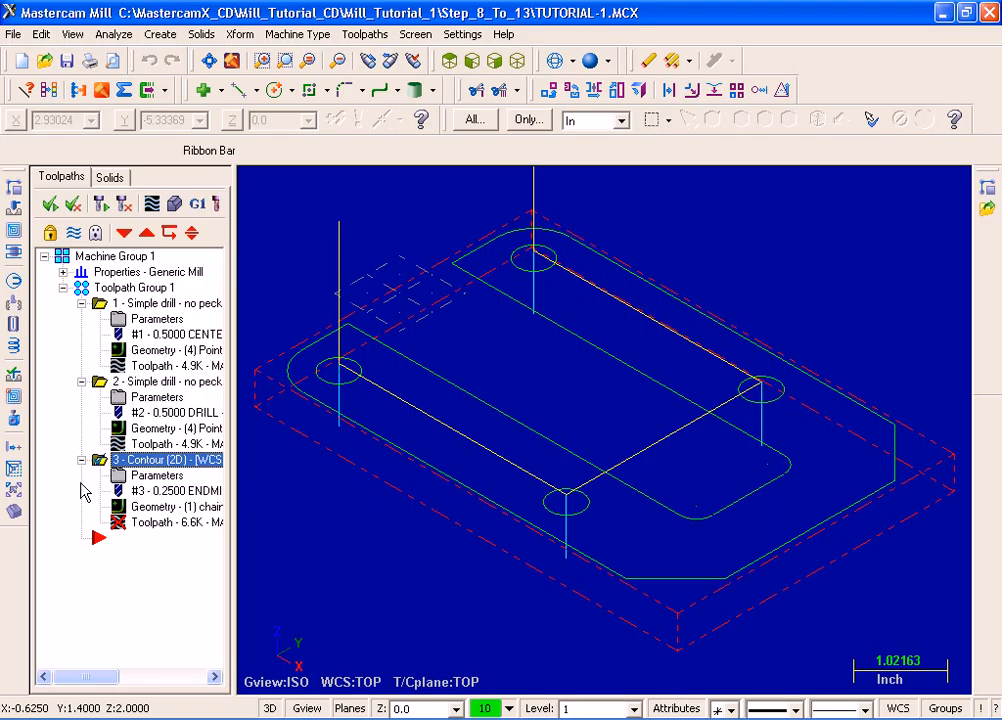
left_click(124, 204)
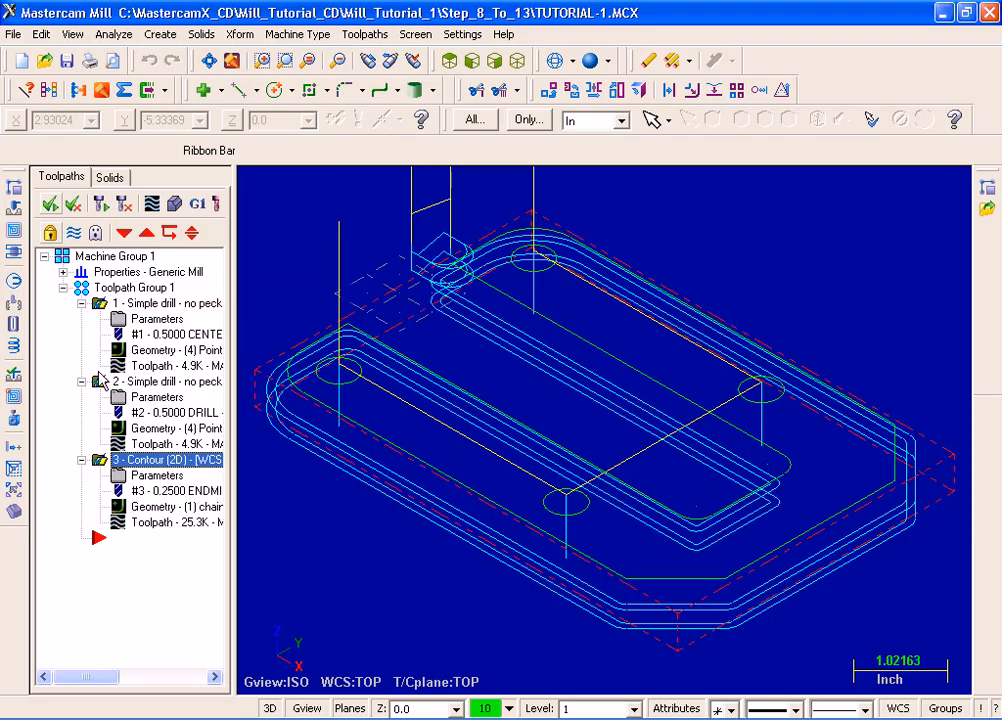
Open solid verification for all three operations and configure it to use the Stock Setup values with Change tool/color enabled
left_click(99, 460)
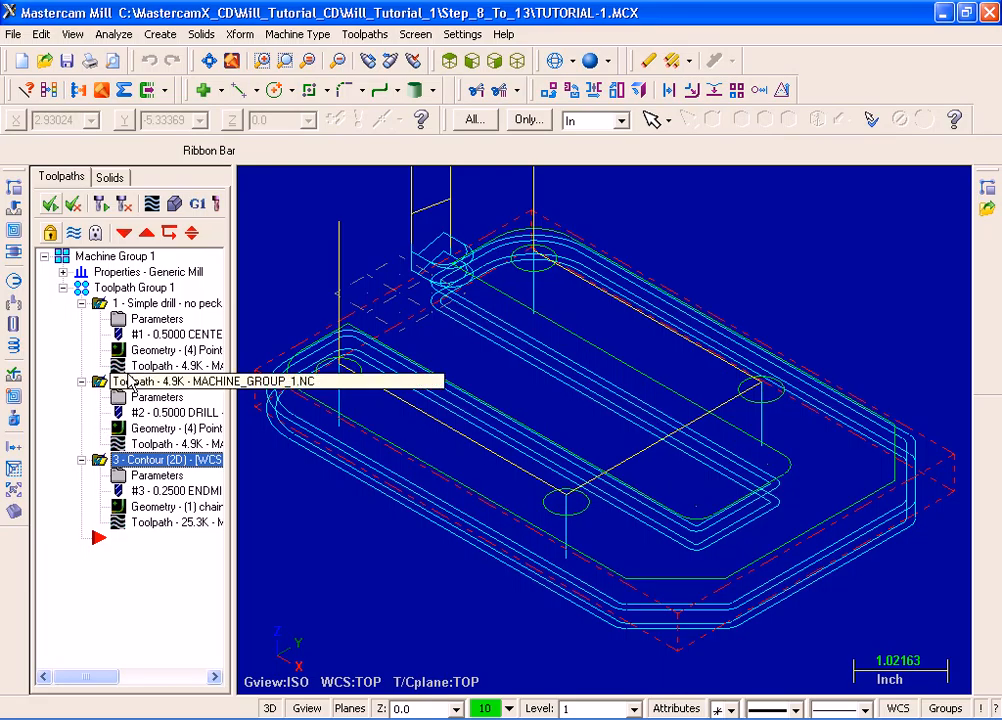
left_click(174, 205)
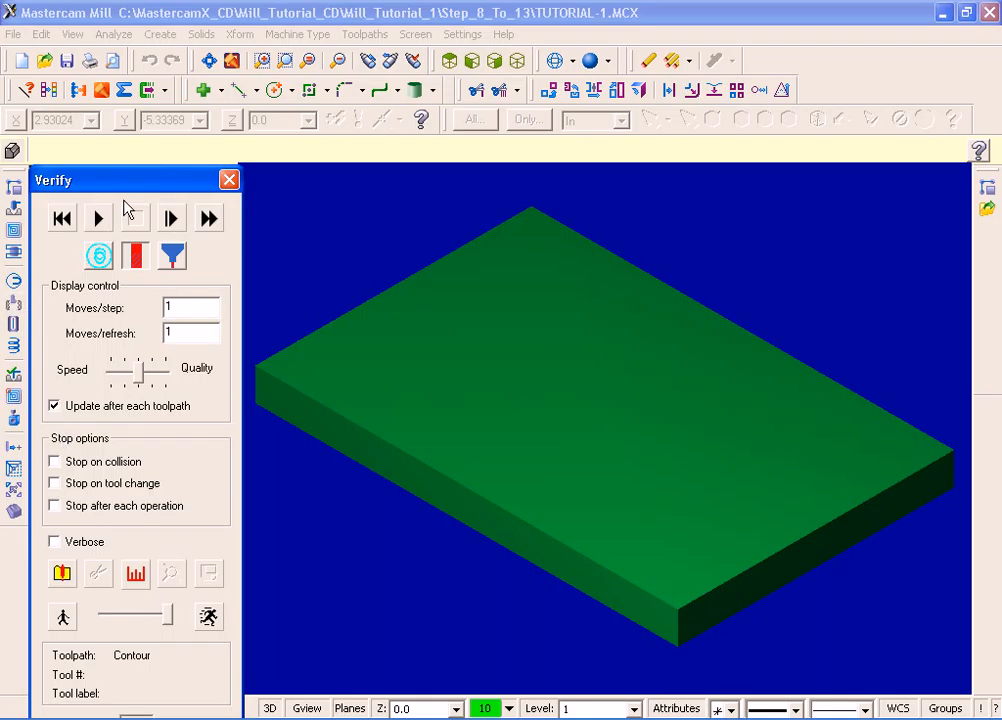
left_click_drag(141, 182, 289, 166)
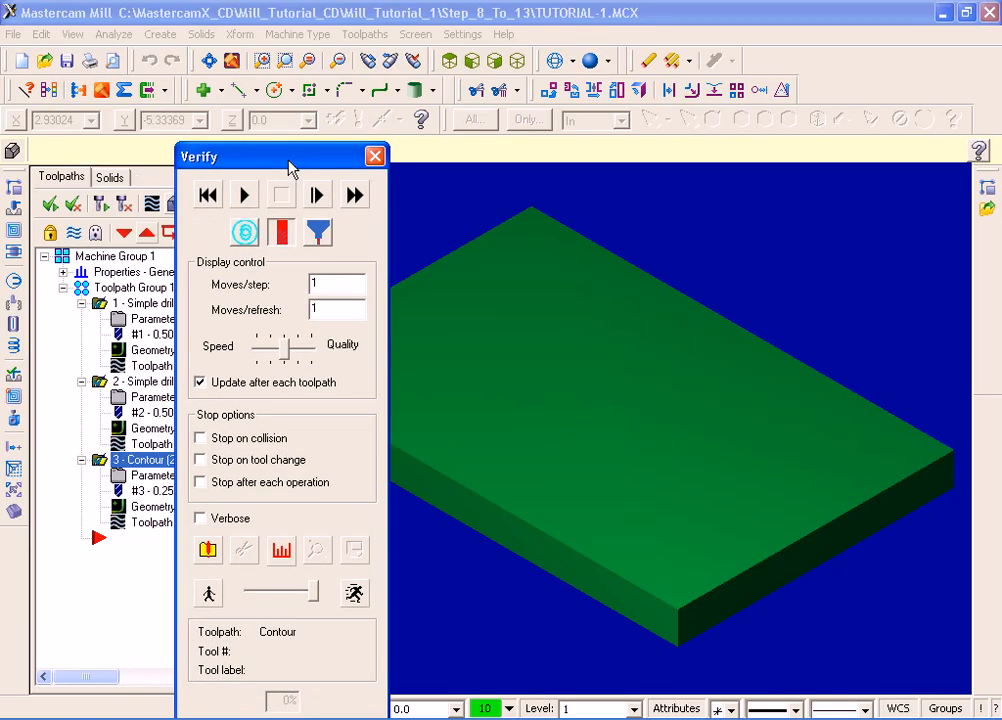
left_click(208, 552)
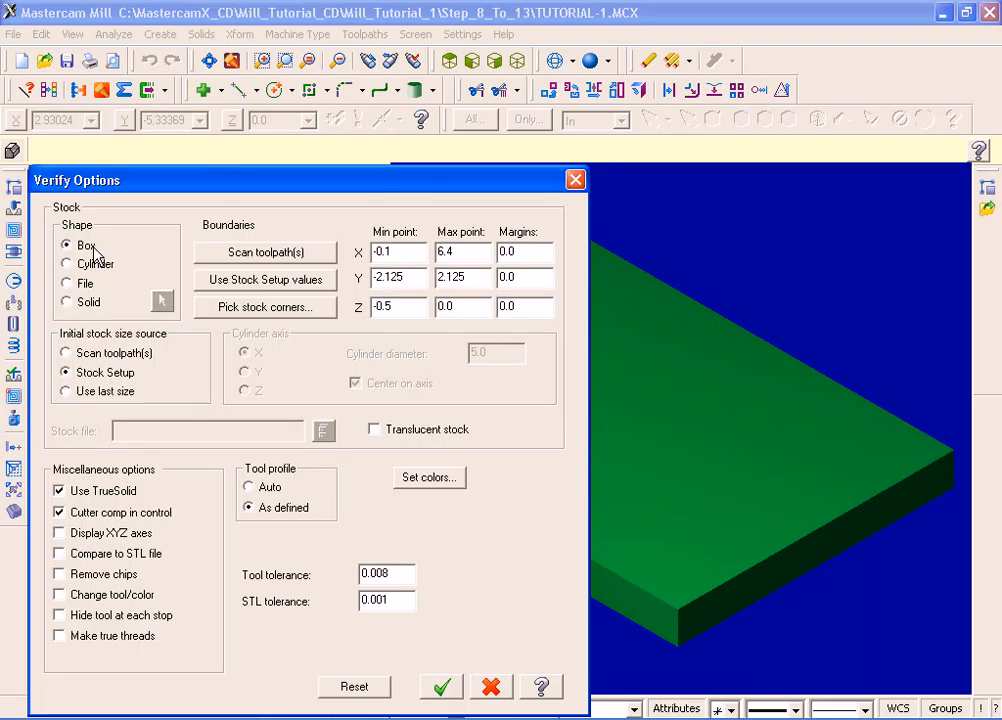
left_click(289, 285)
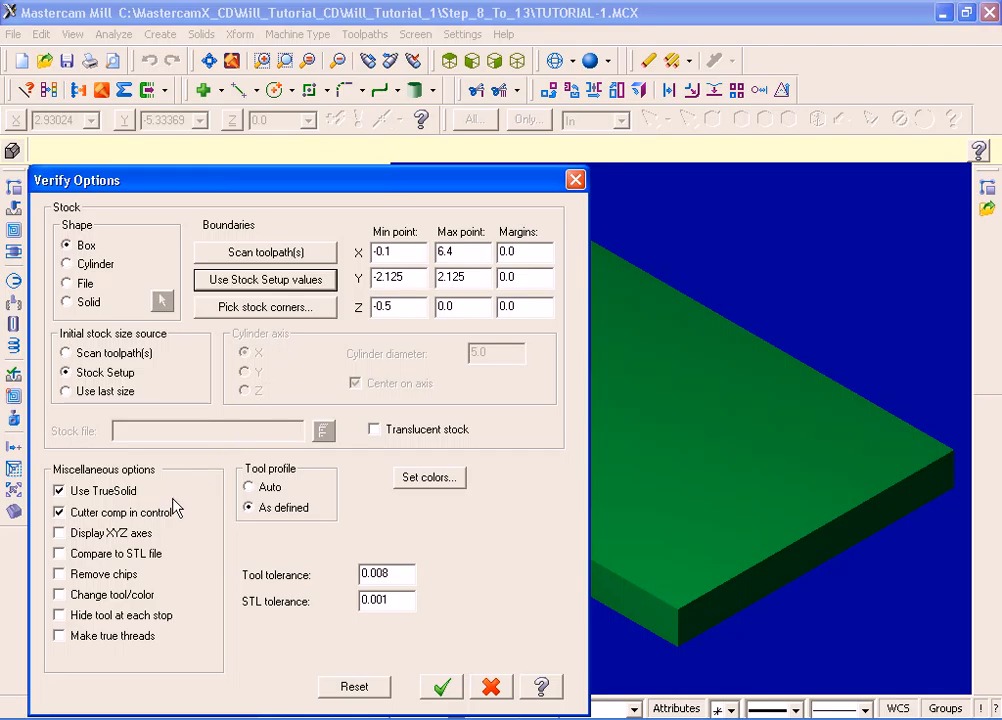
left_click(59, 595)
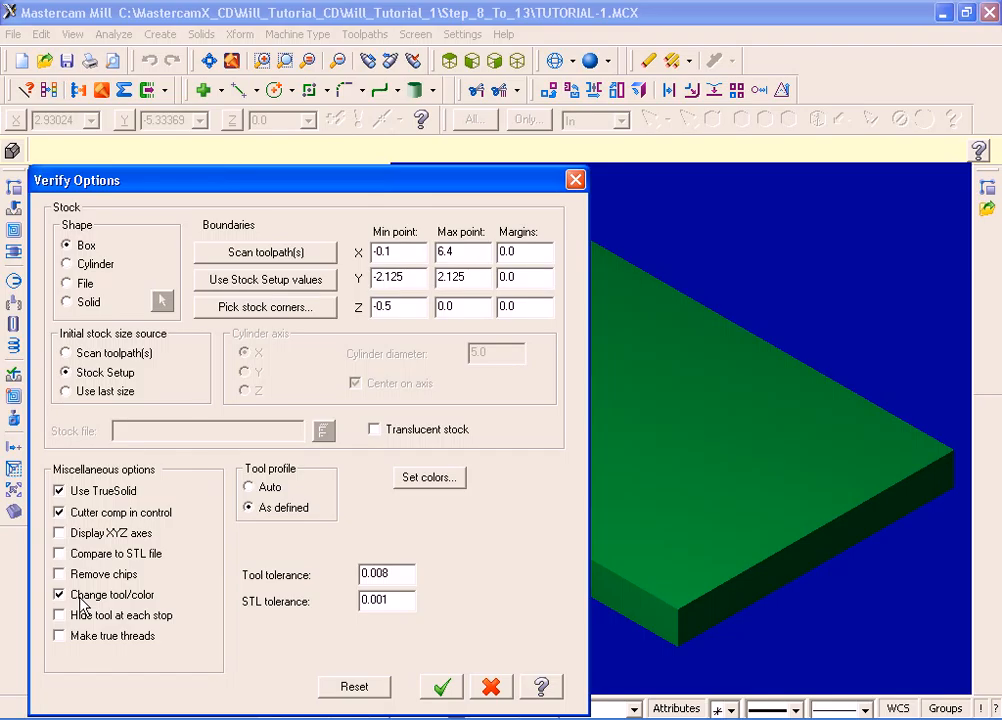
left_click(439, 688)
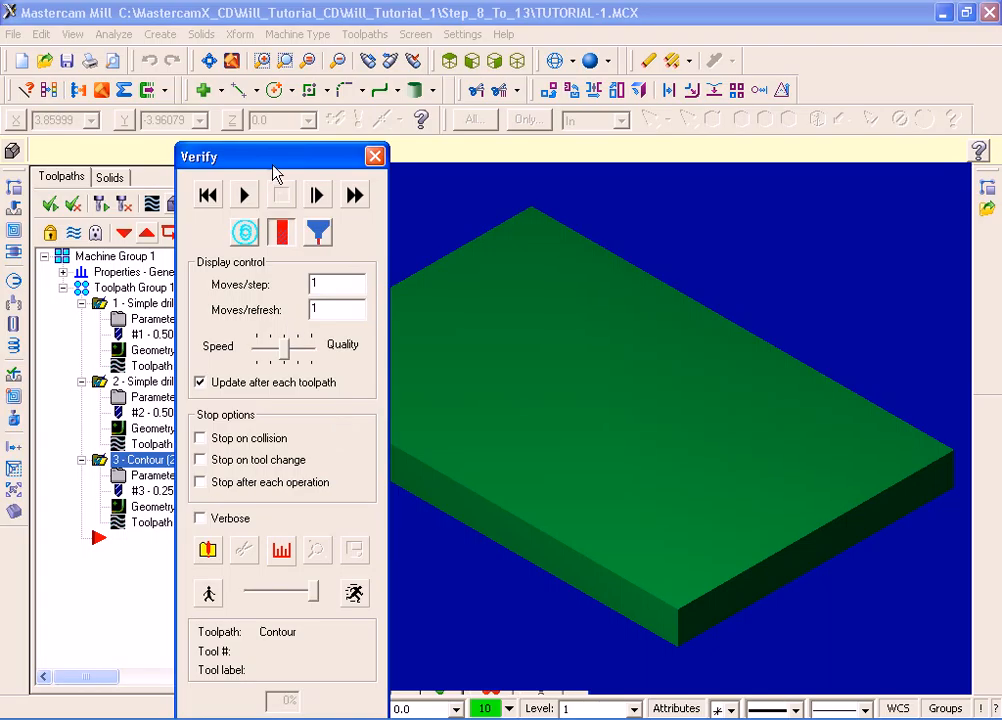
Run the solid verification of all operations at a reduced simulation speed to check the machined part
left_click_drag(274, 166, 171, 95)
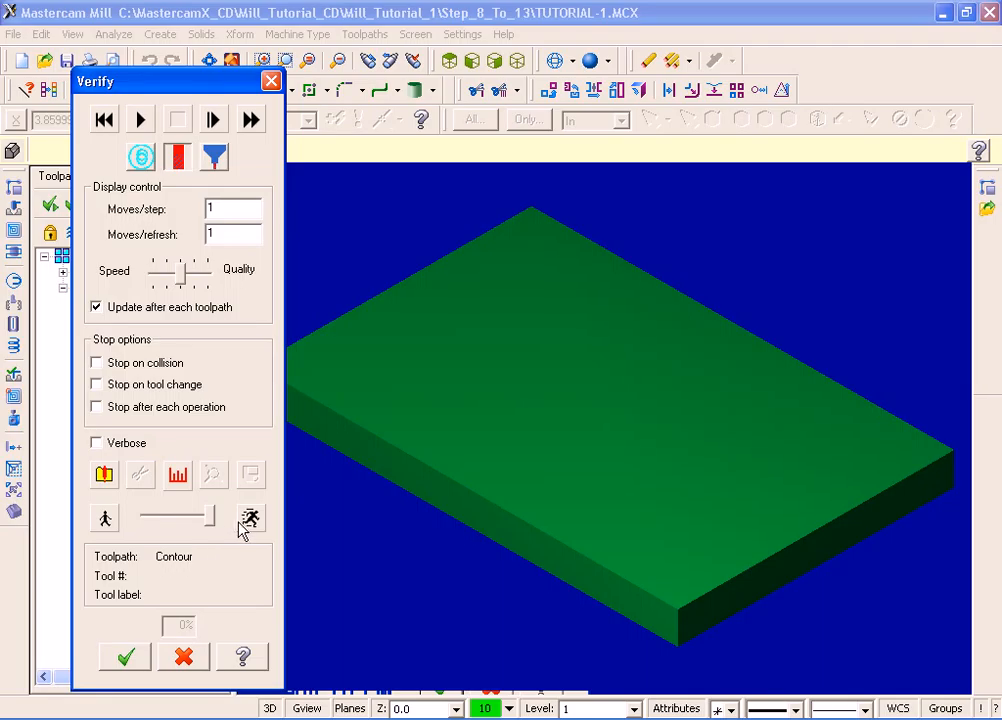
left_click_drag(205, 518, 176, 519)
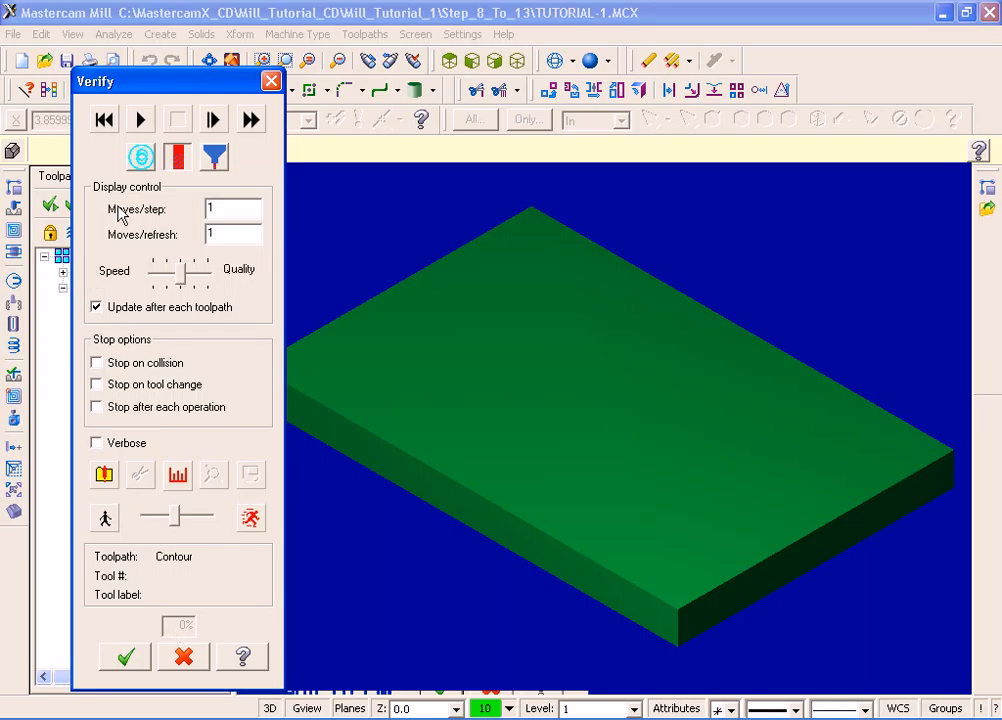
left_click(140, 121)
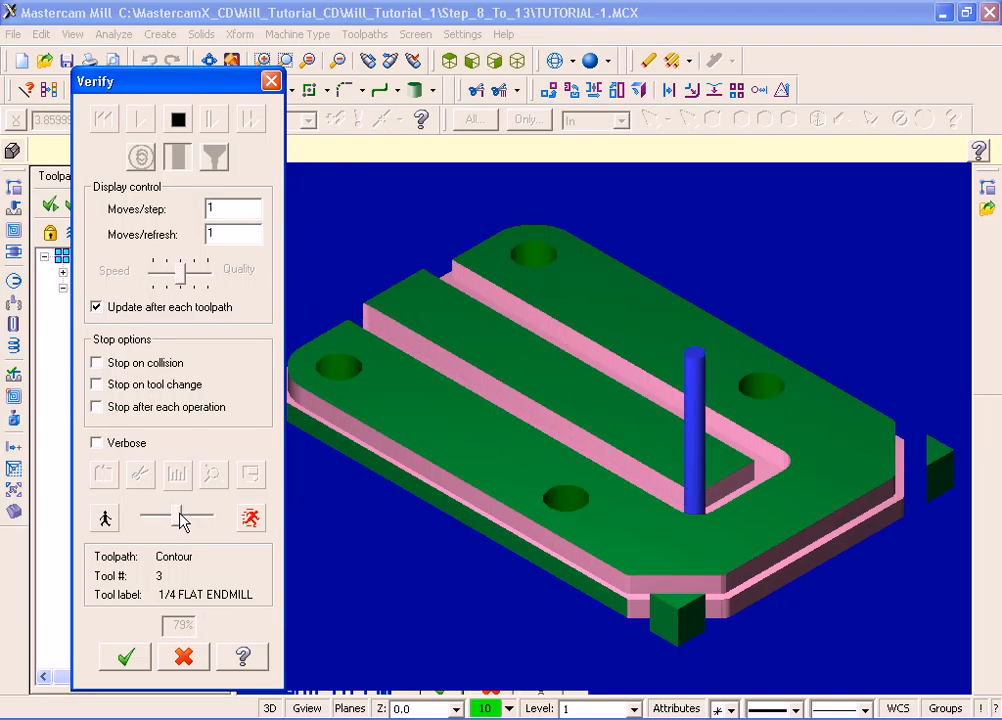
left_click_drag(182, 517, 198, 516)
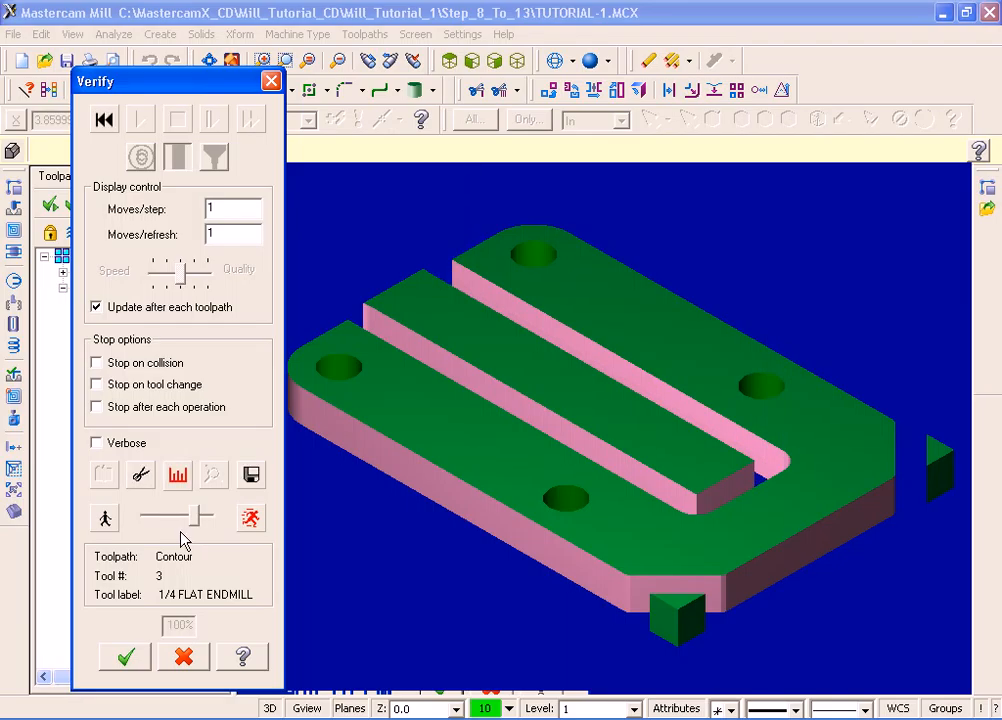
left_click(128, 657)
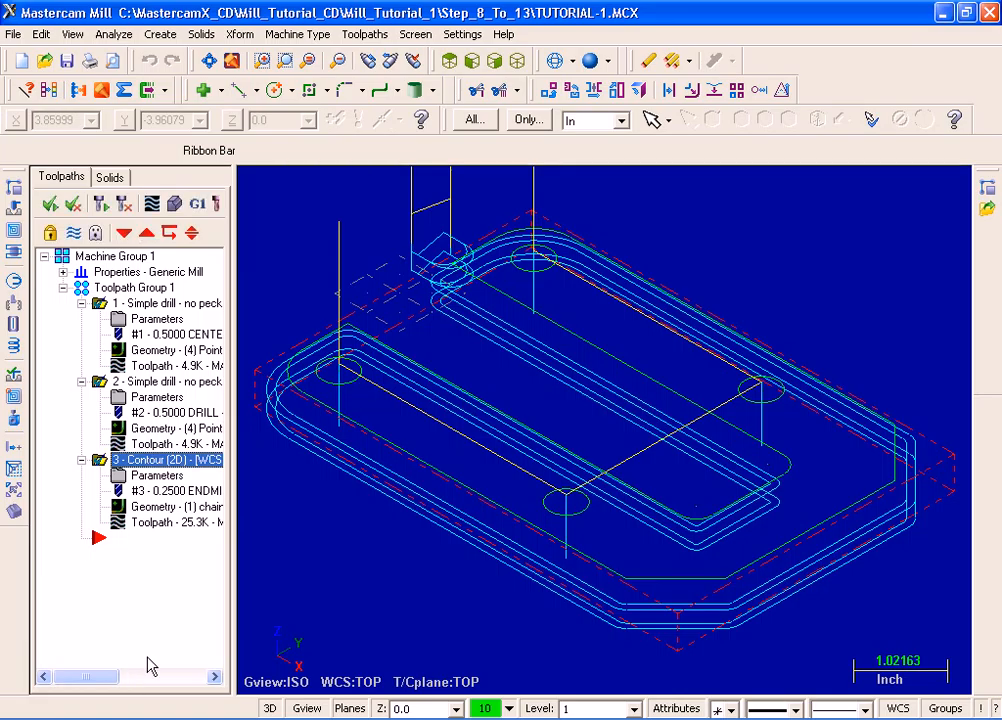
Save the part file with its updated toolpaths under the existing name TUTORIAL-1.MCX
left_click(74, 233)
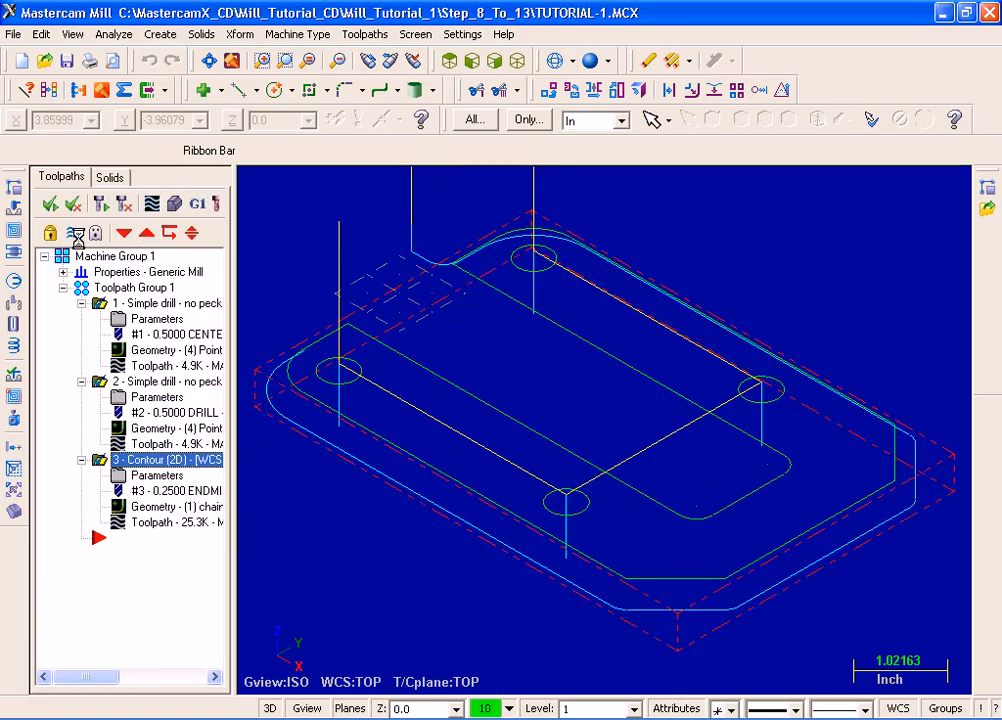
left_click(66, 62)
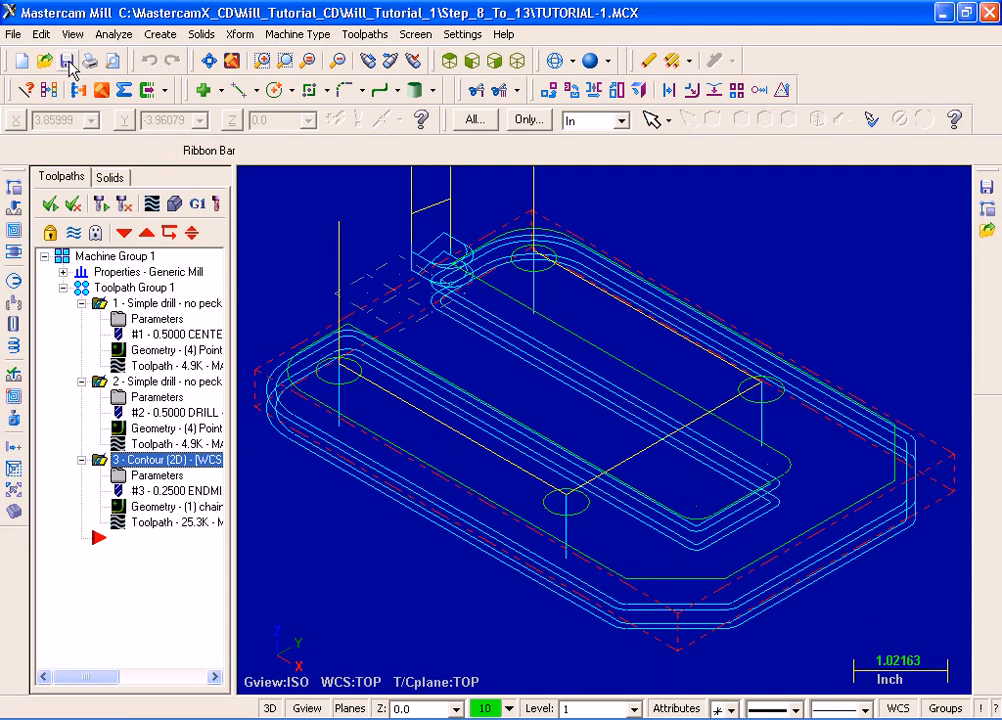
Post-process all three operations with the default NC file settings and save the NC file as tutorial-1 in the NC folder
left_click(135, 460)
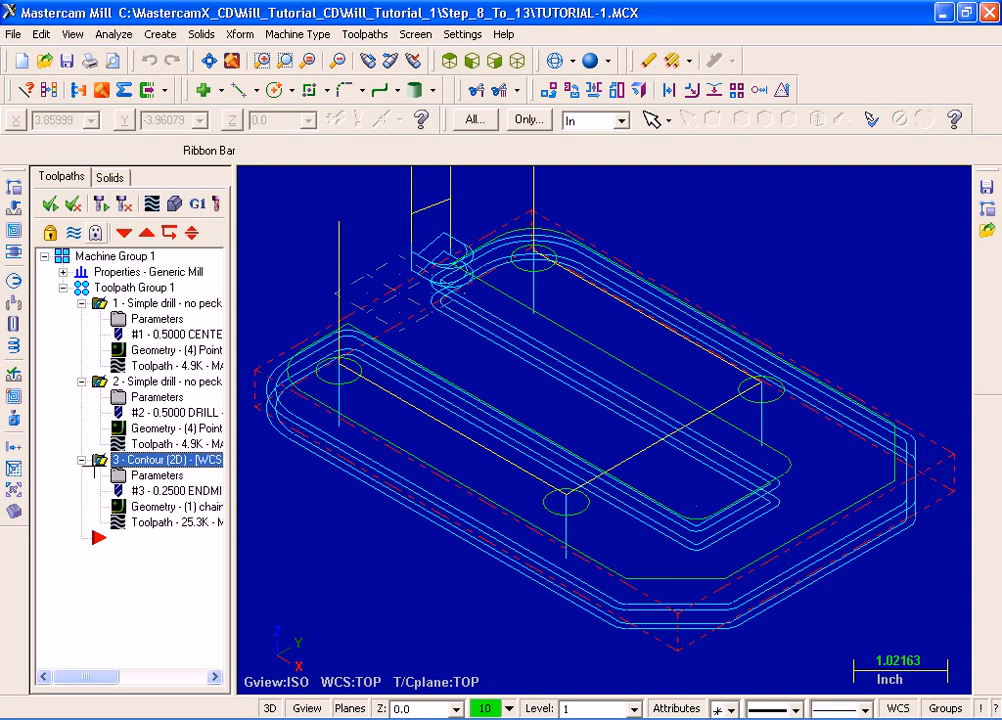
left_click(198, 206)
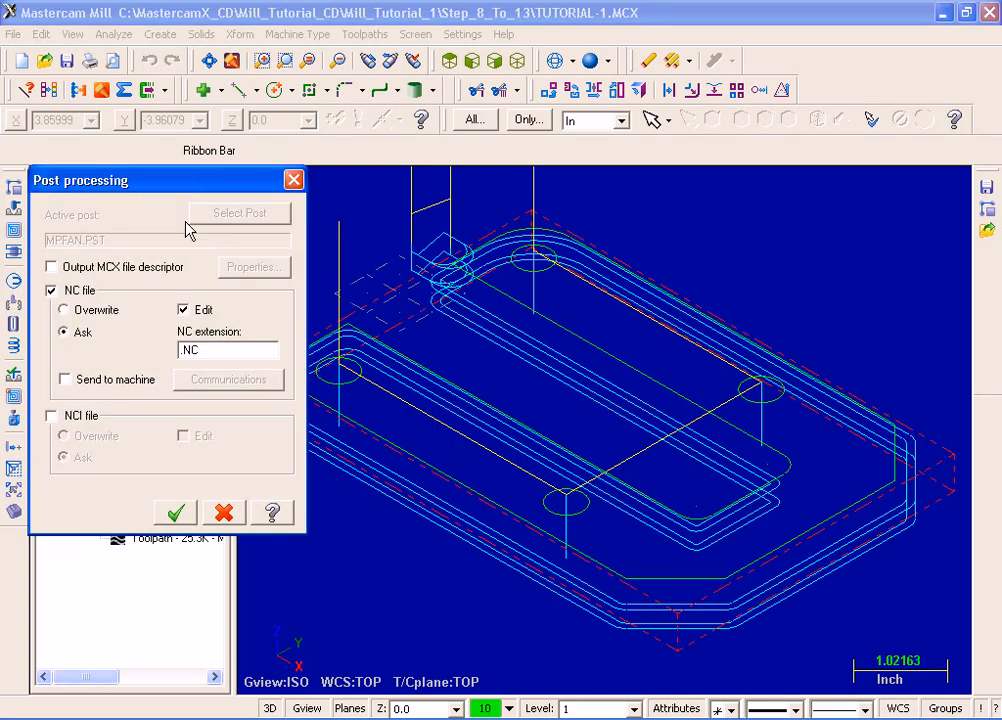
left_click_drag(160, 192, 249, 209)
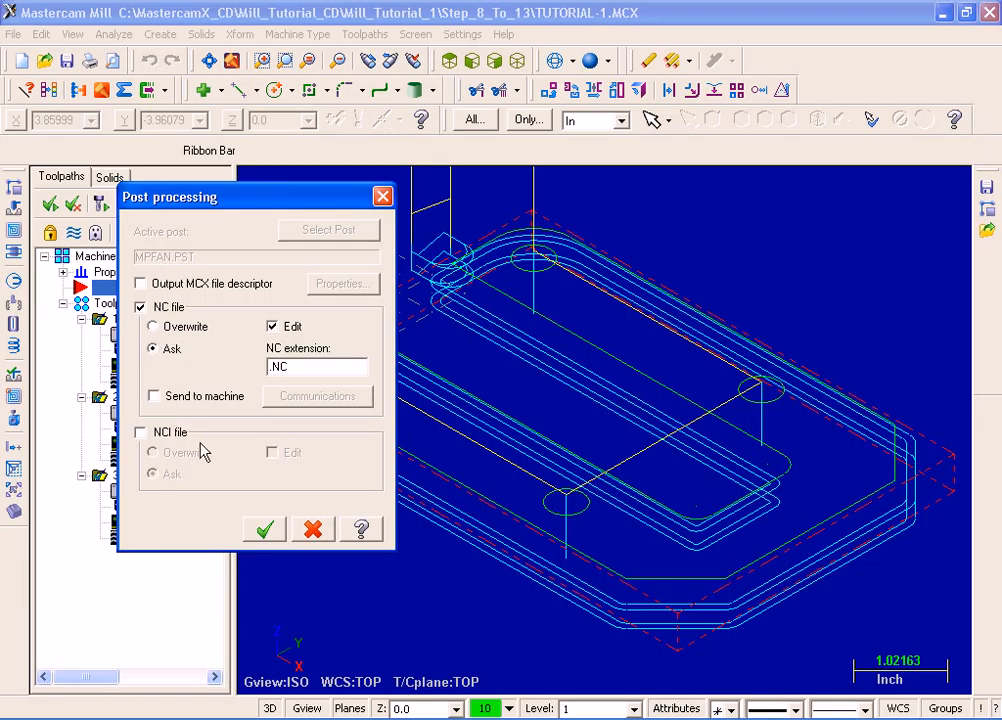
left_click(266, 531)
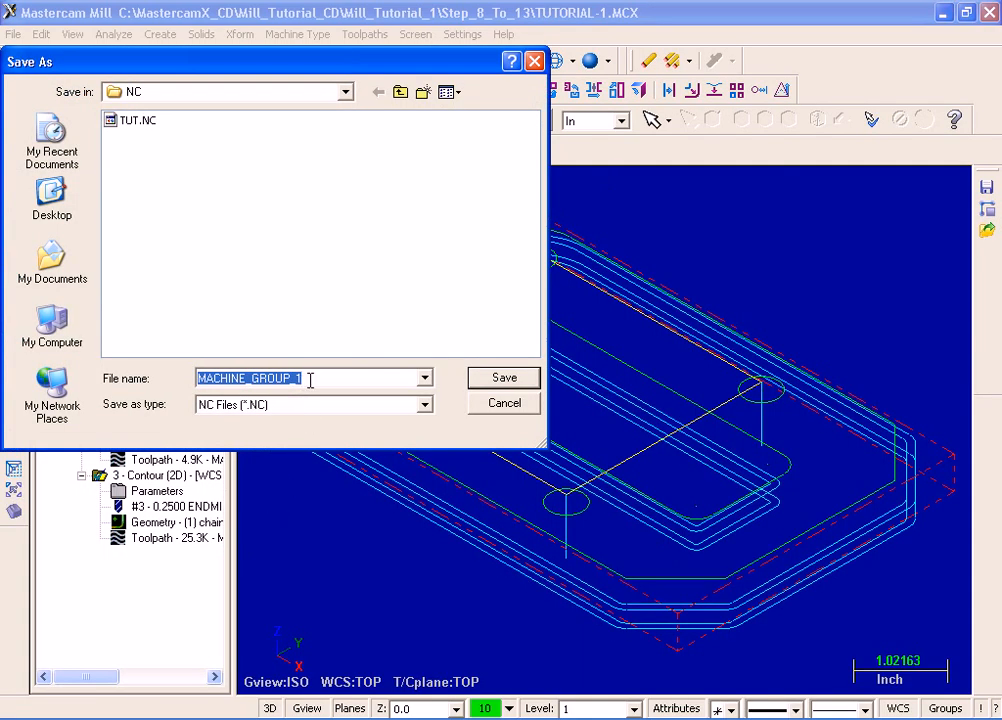
type("t")
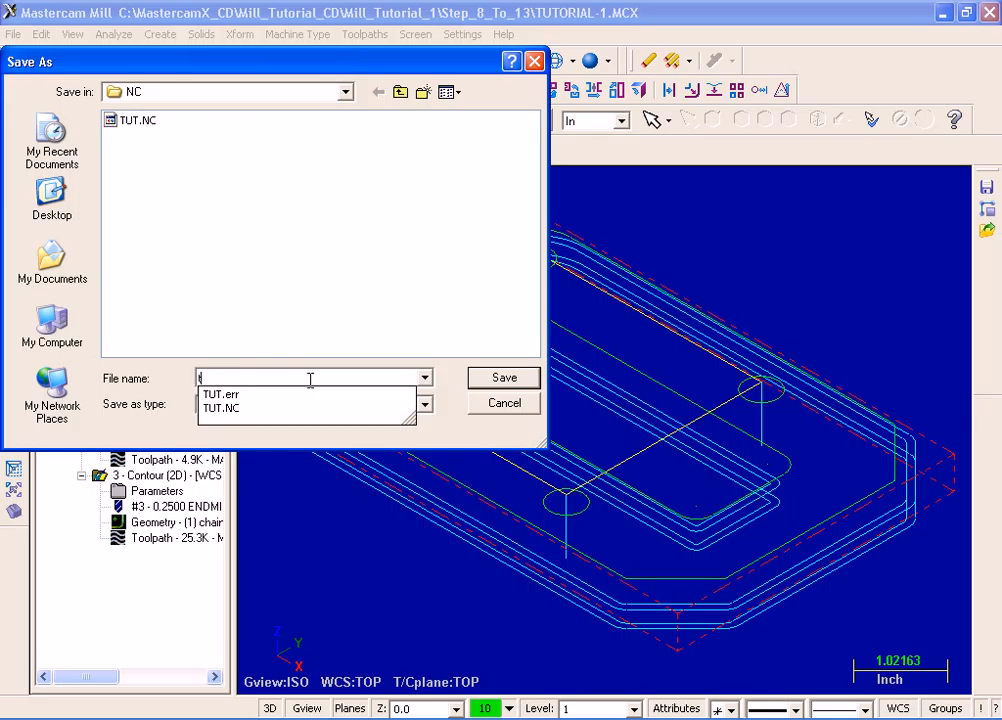
type("utori")
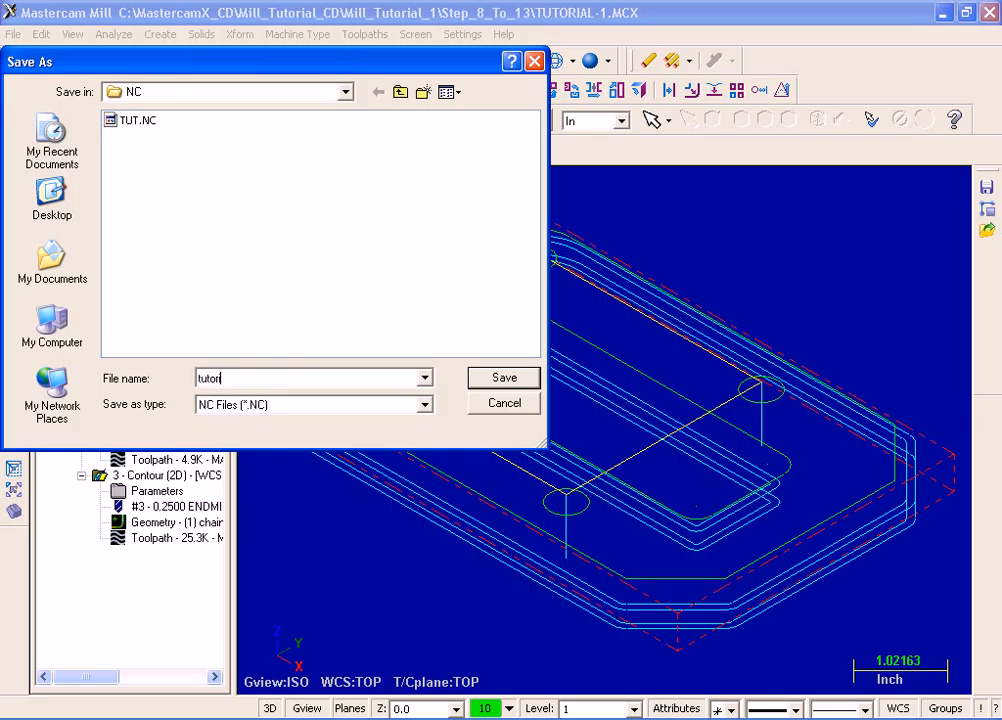
type("al-1")
left_click(503, 378)
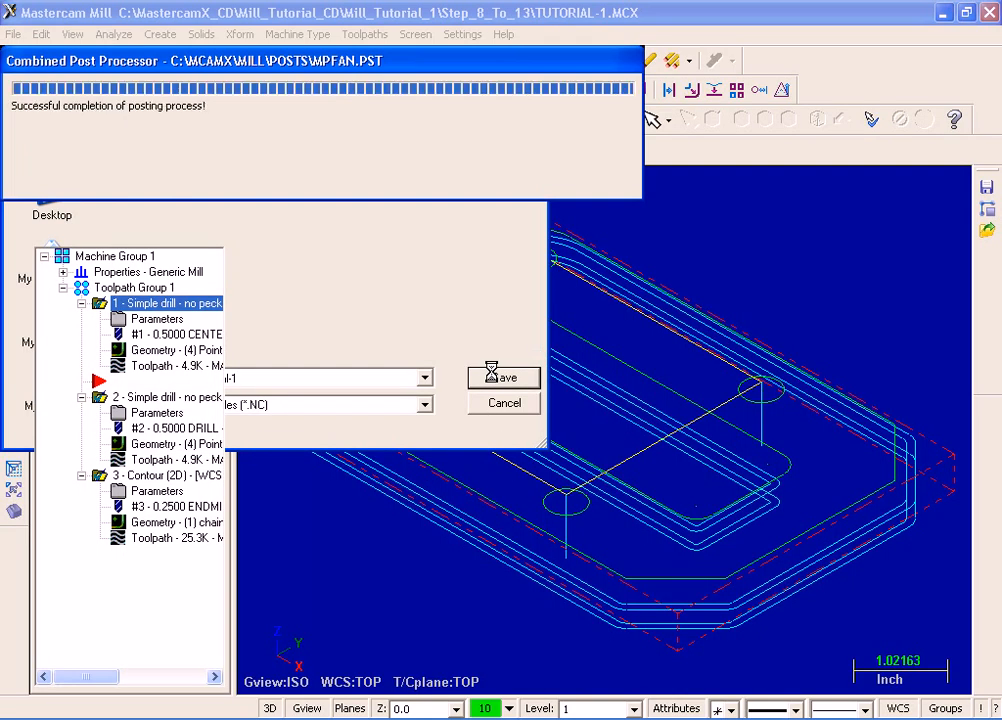